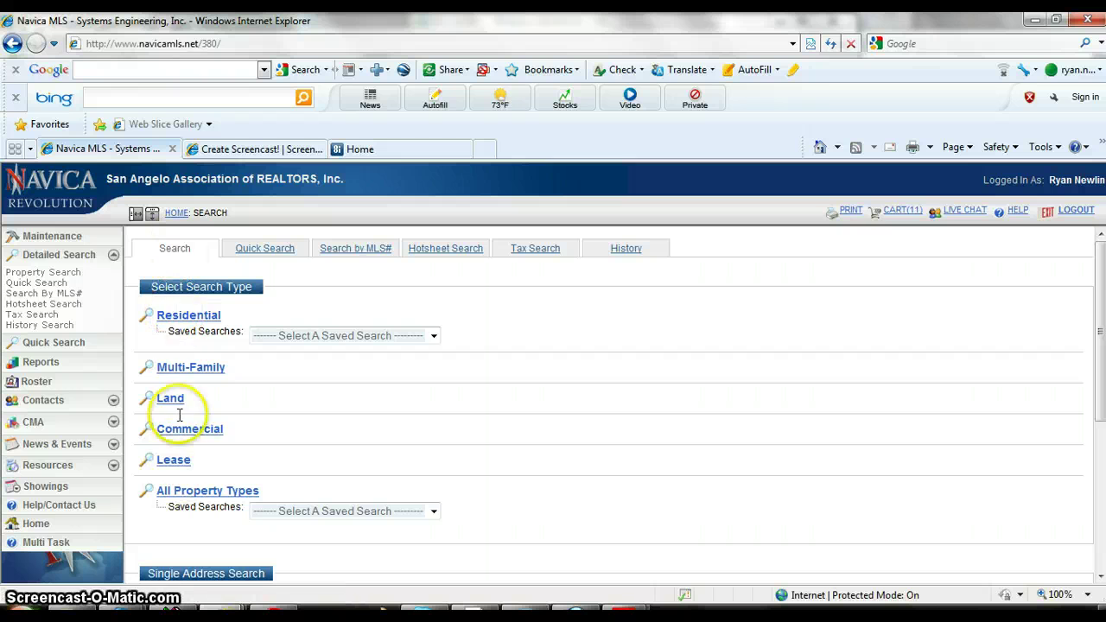
- Open the Residential property search form and look over its search criteria
click(192, 315)
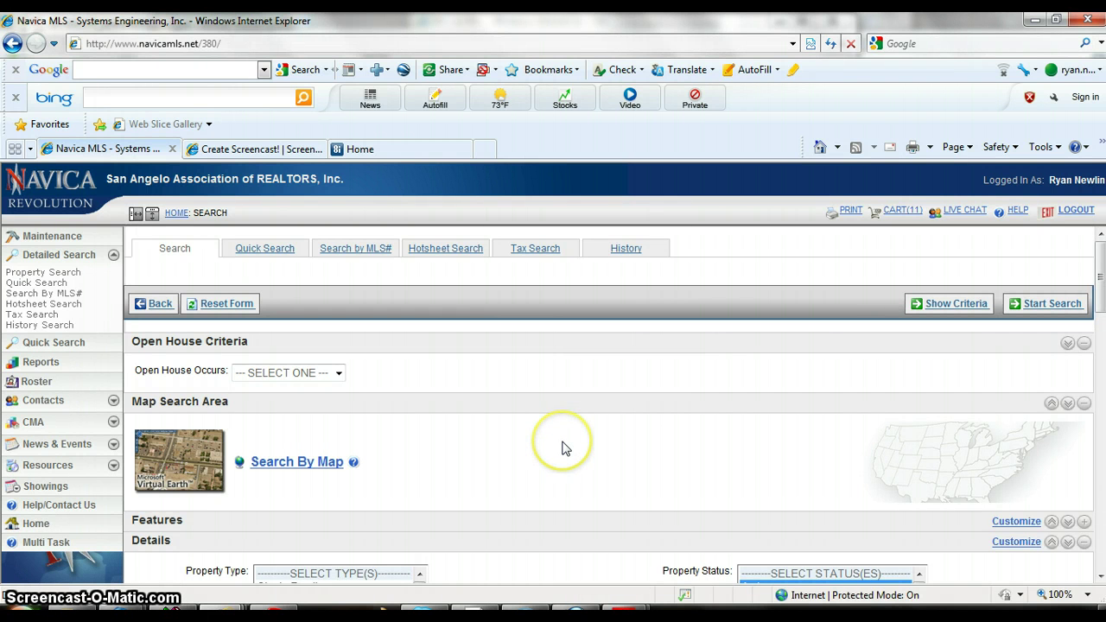
scroll(562, 446, down, 5)
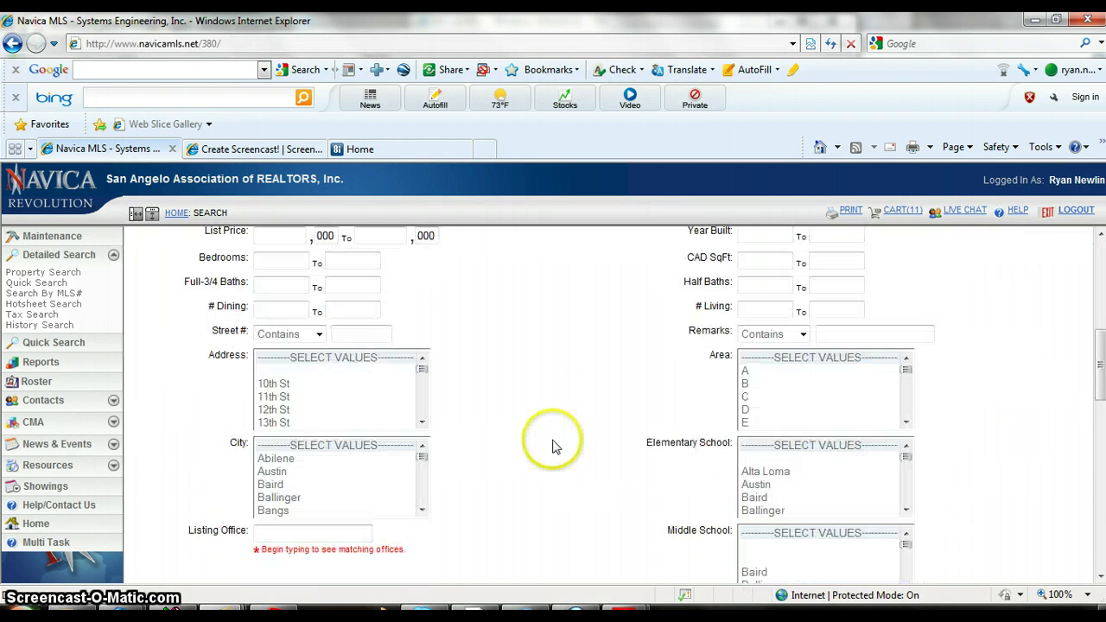
scroll(553, 445, up, 5)
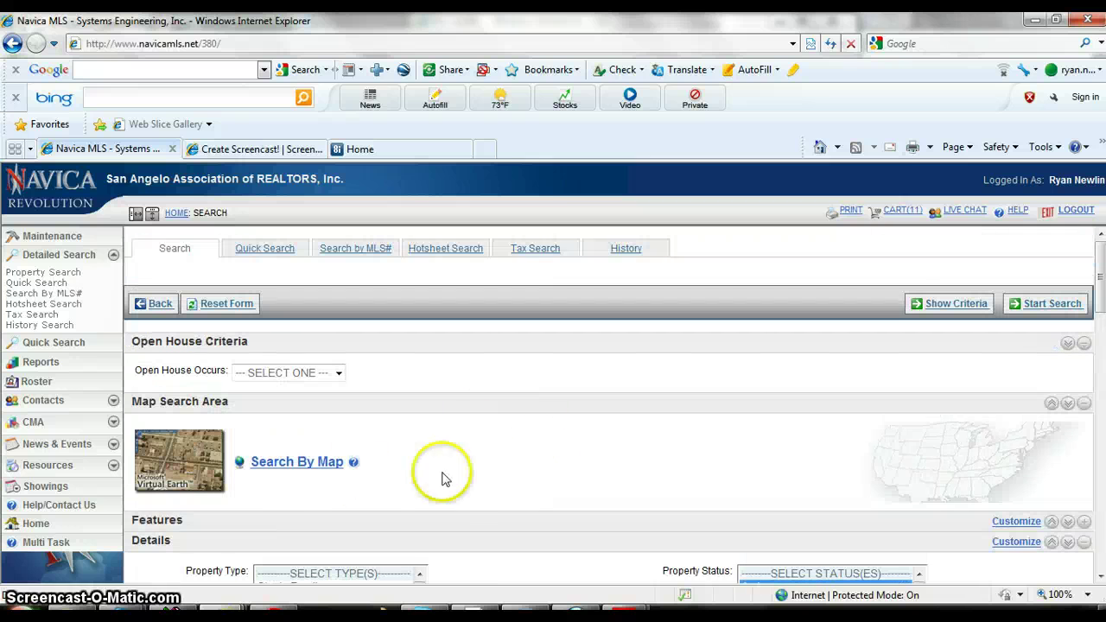
- Open the search-area map and pan until San Angelo is centred
click(294, 463)
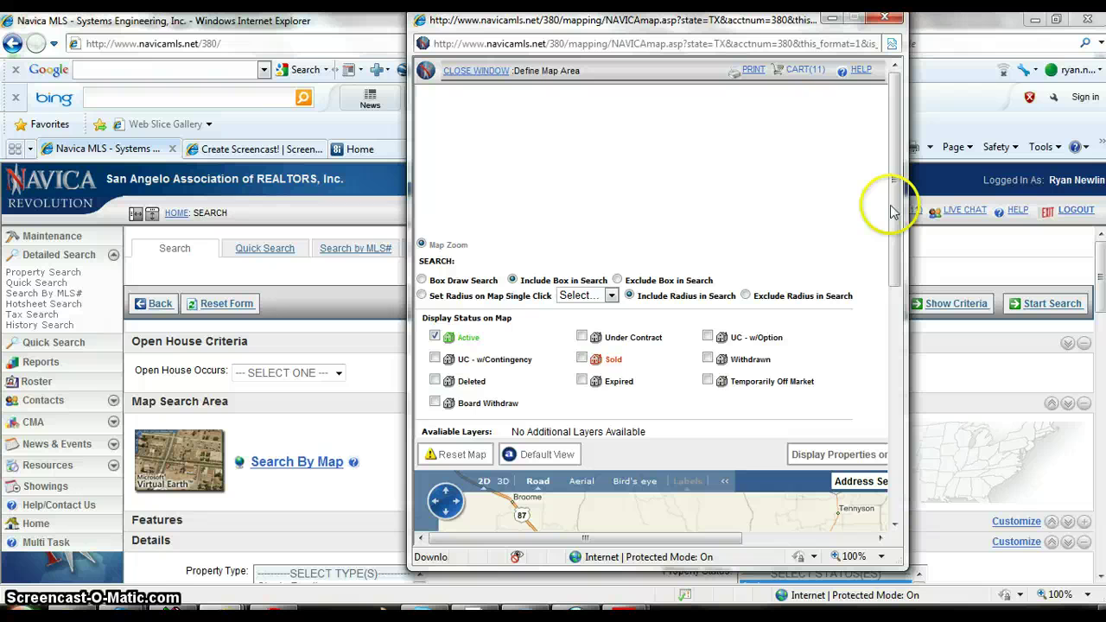
drag(899, 173, 894, 251)
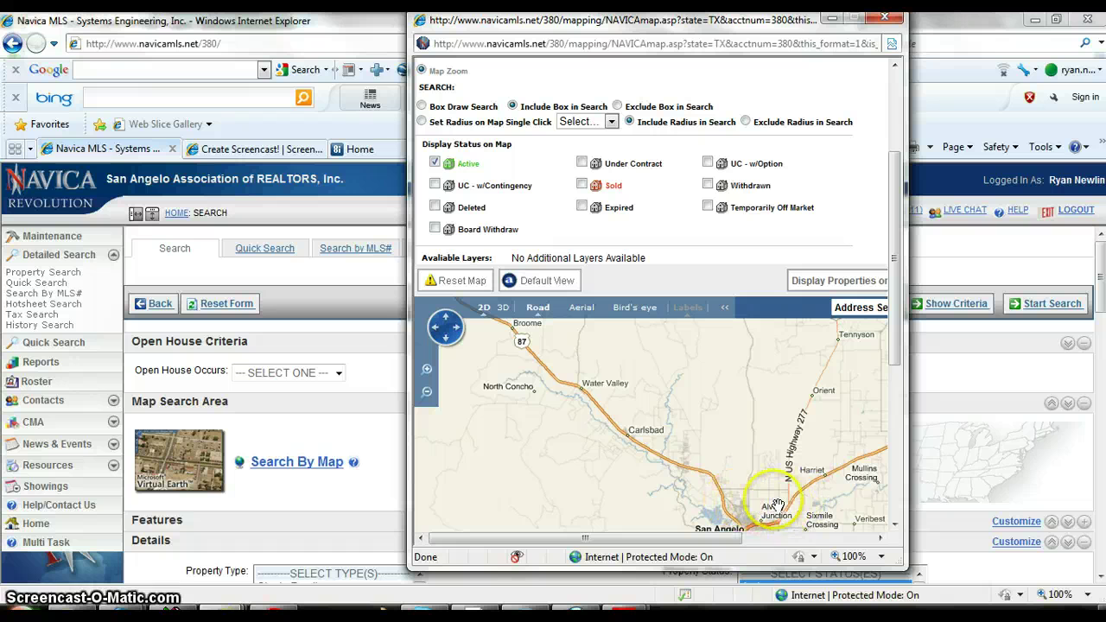
drag(783, 499, 649, 378)
drag(618, 432, 692, 447)
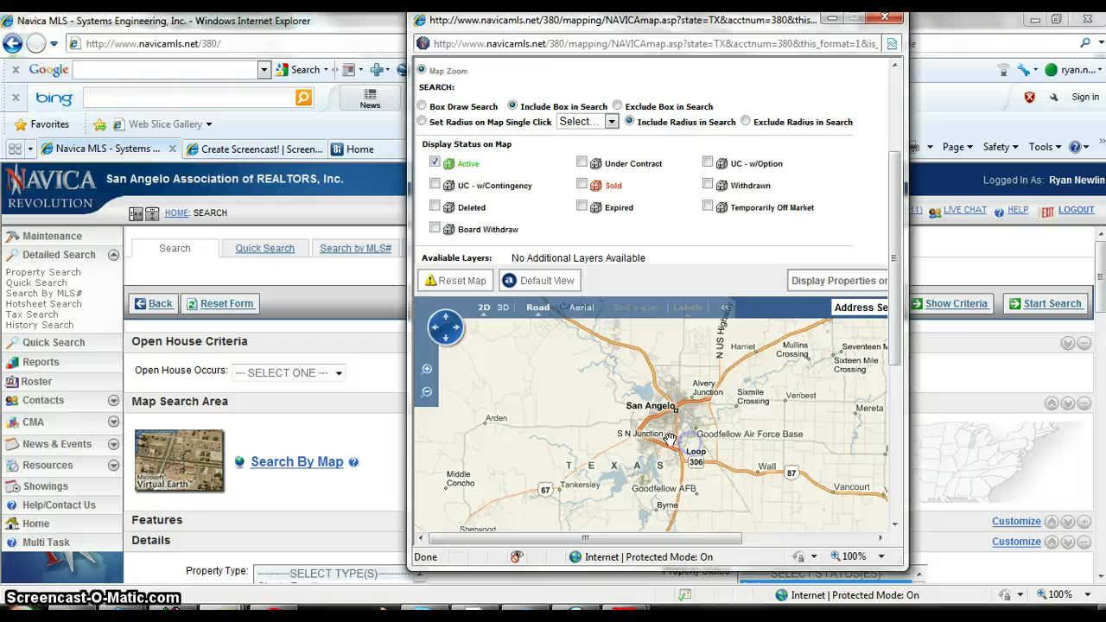
- Zoom the map in three levels onto west San Angelo near Arden Rd and Loop 306
click(426, 370)
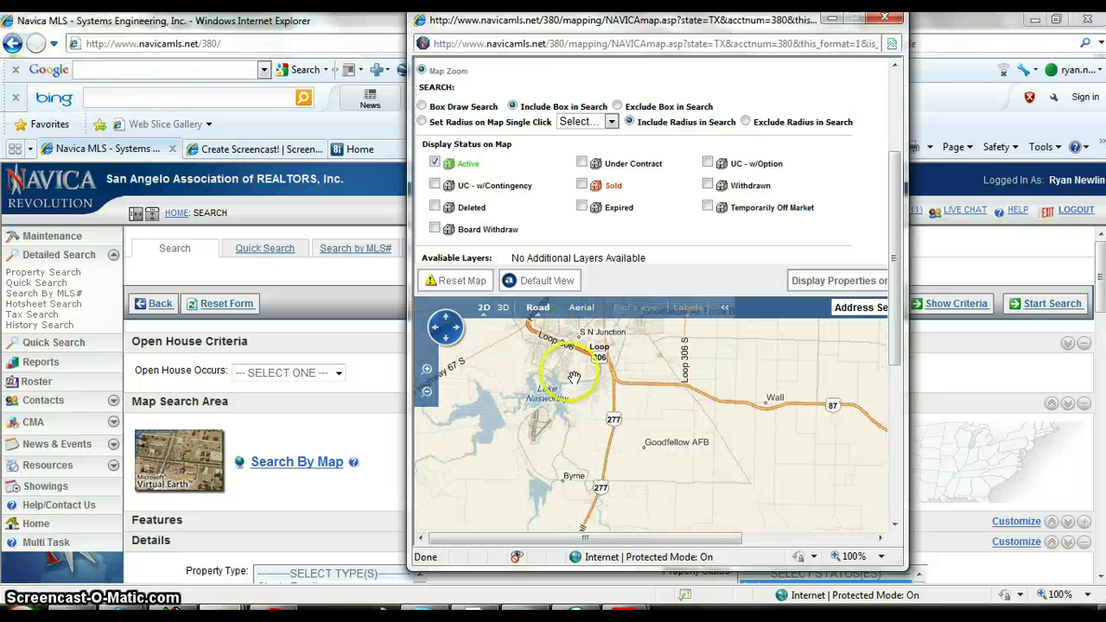
drag(573, 378, 680, 506)
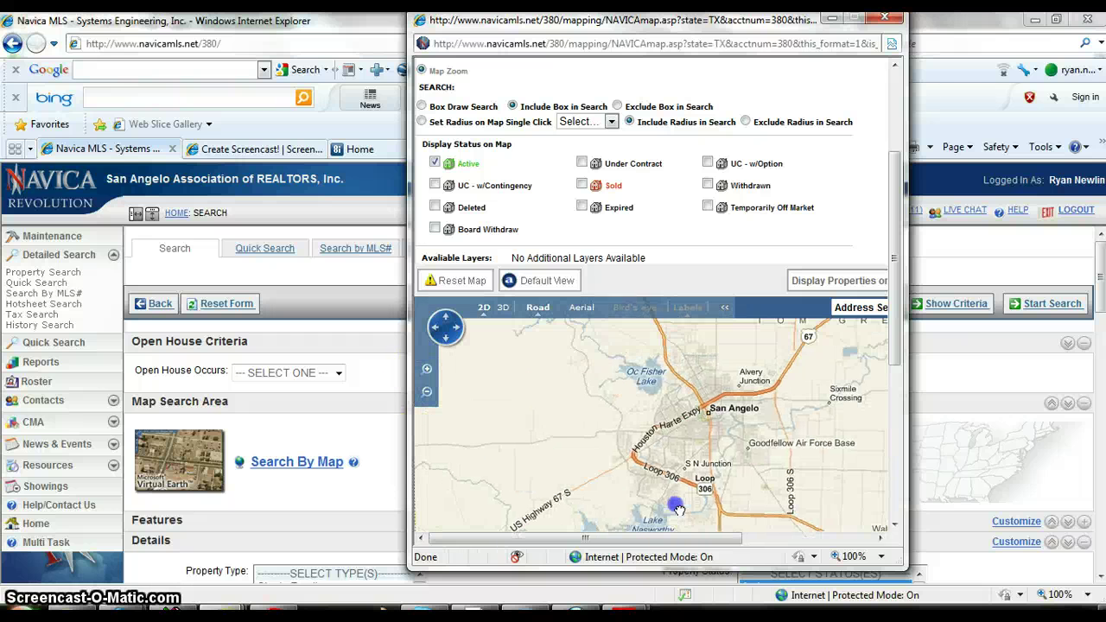
click(426, 369)
drag(573, 407, 747, 511)
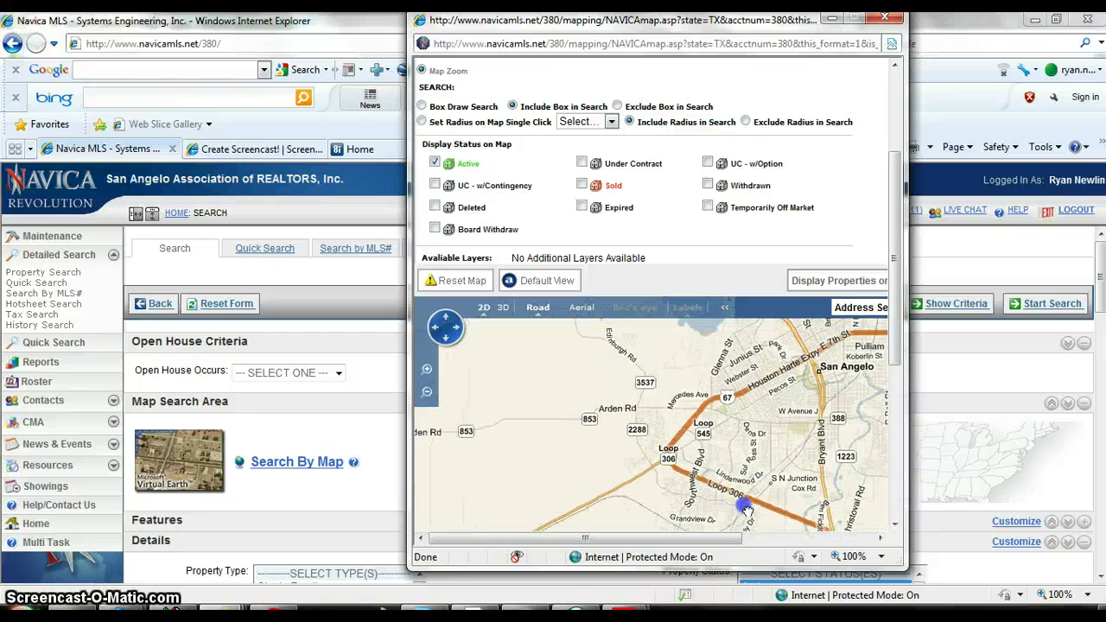
drag(709, 459, 669, 448)
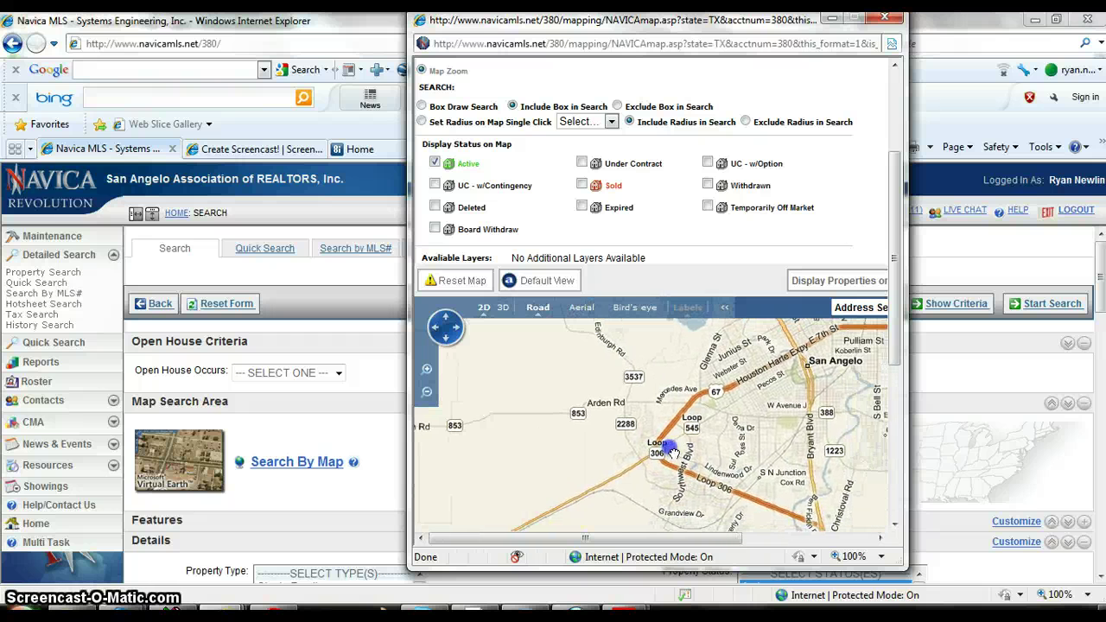
click(426, 369)
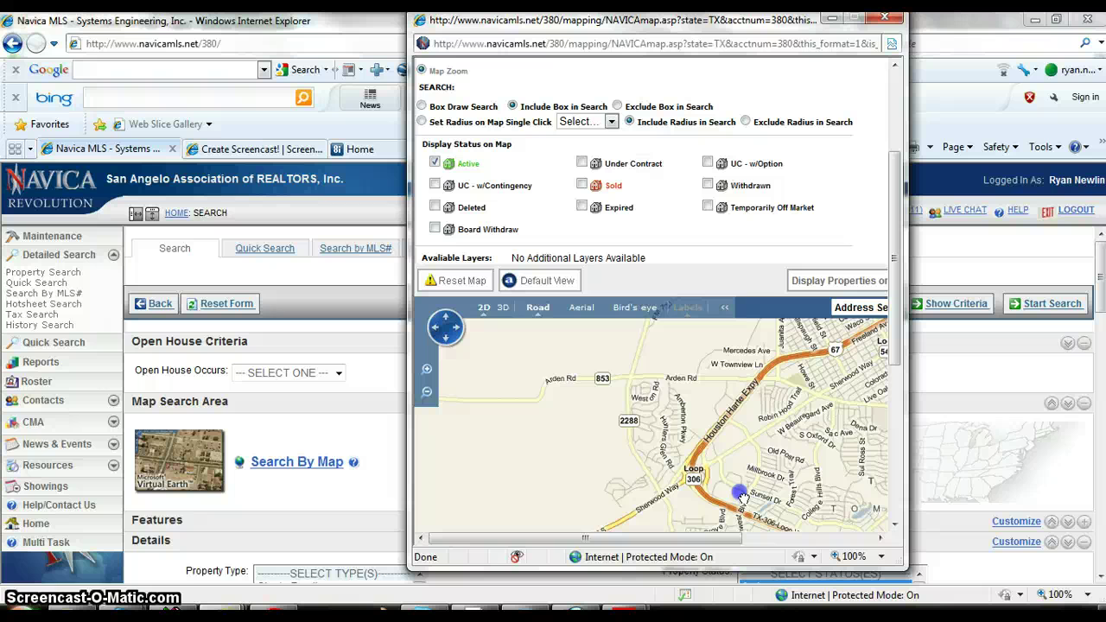
drag(741, 500, 738, 482)
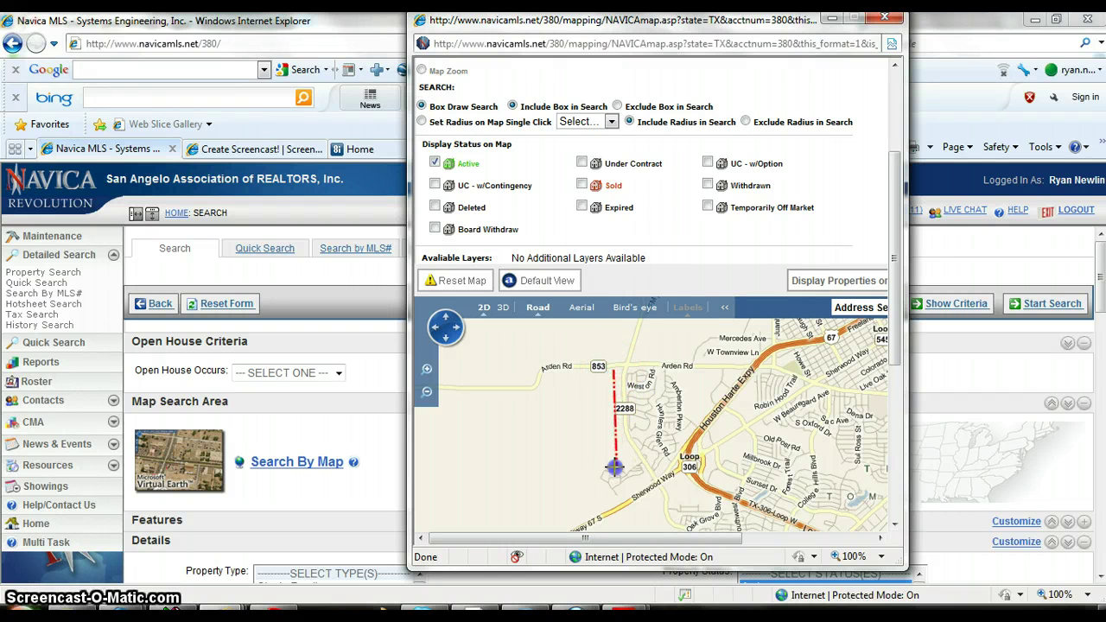
- Draw a search box west of Loop 306 below Arden Rd to load active listings
drag(634, 487, 650, 488)
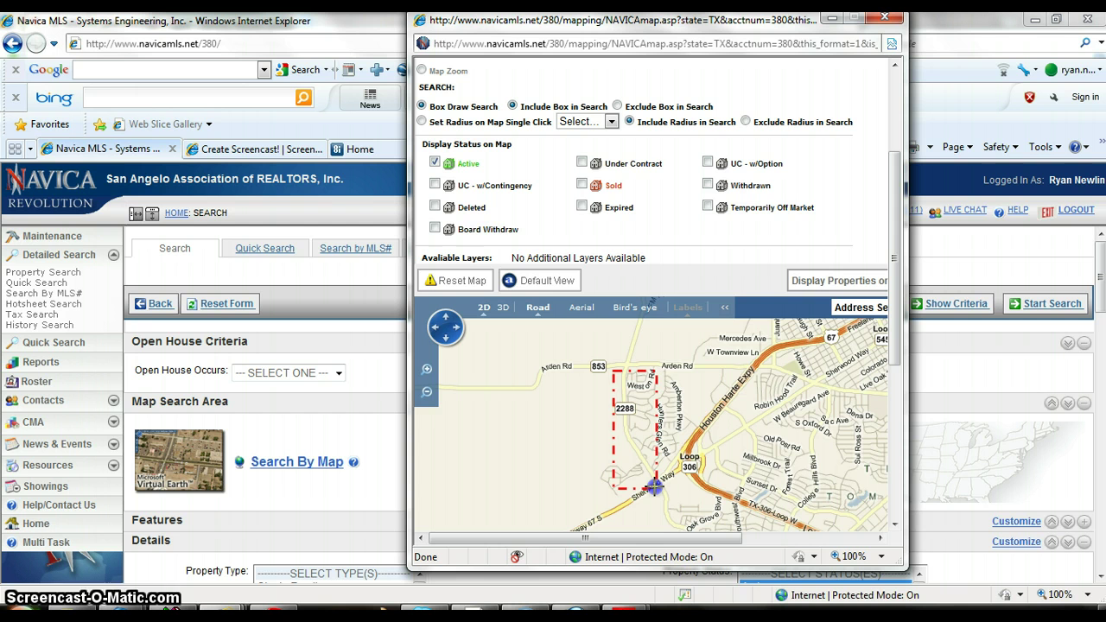
drag(654, 488, 654, 488)
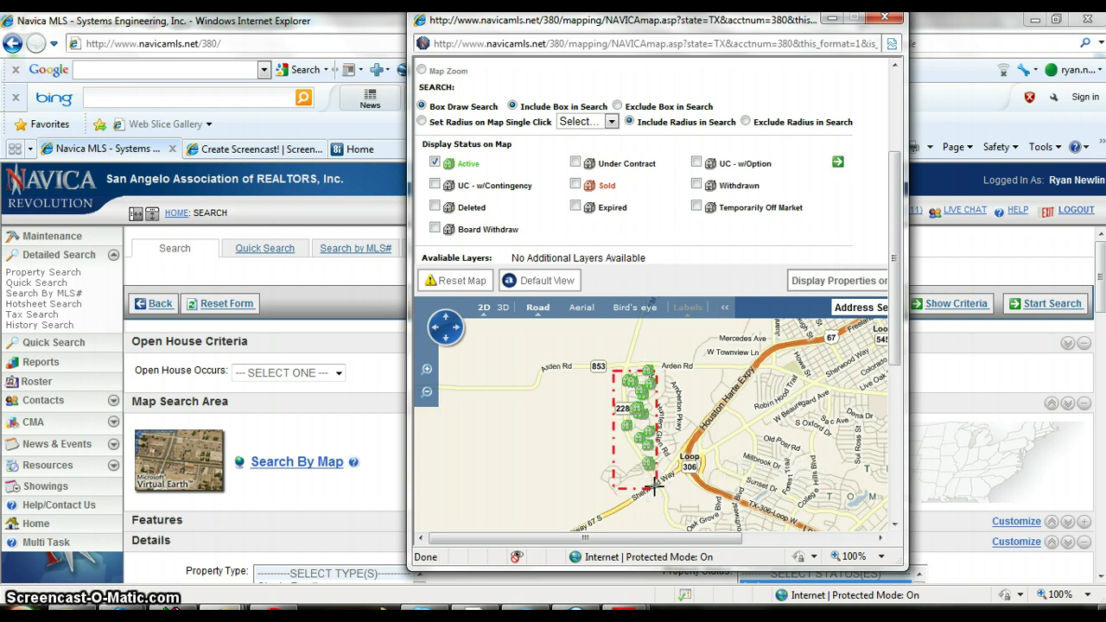
click(638, 416)
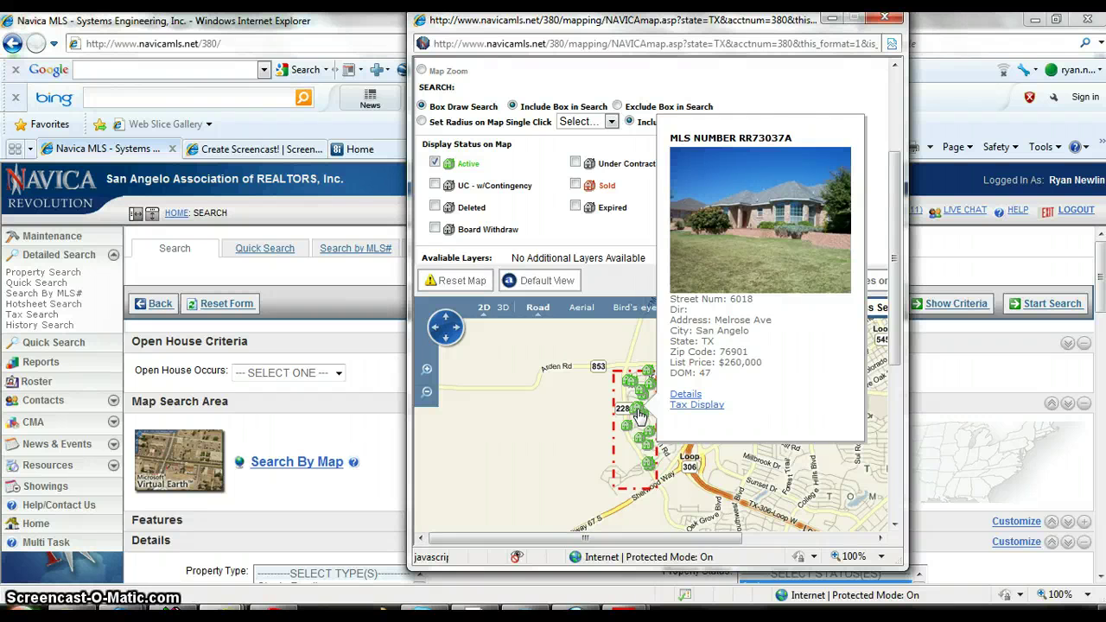
click(630, 429)
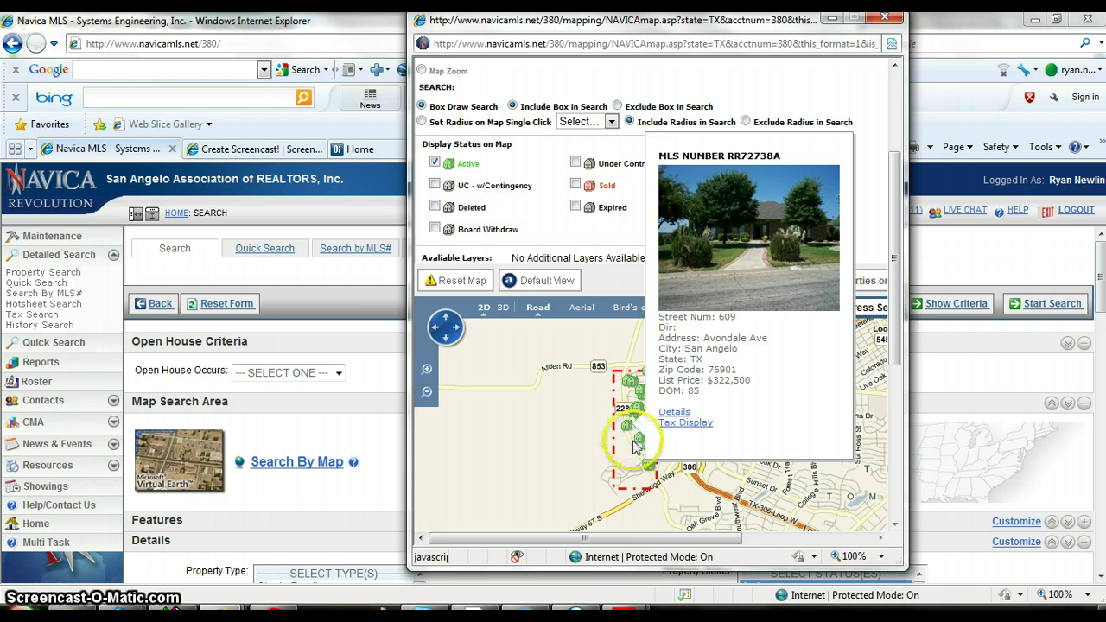
mouse_move(651, 471)
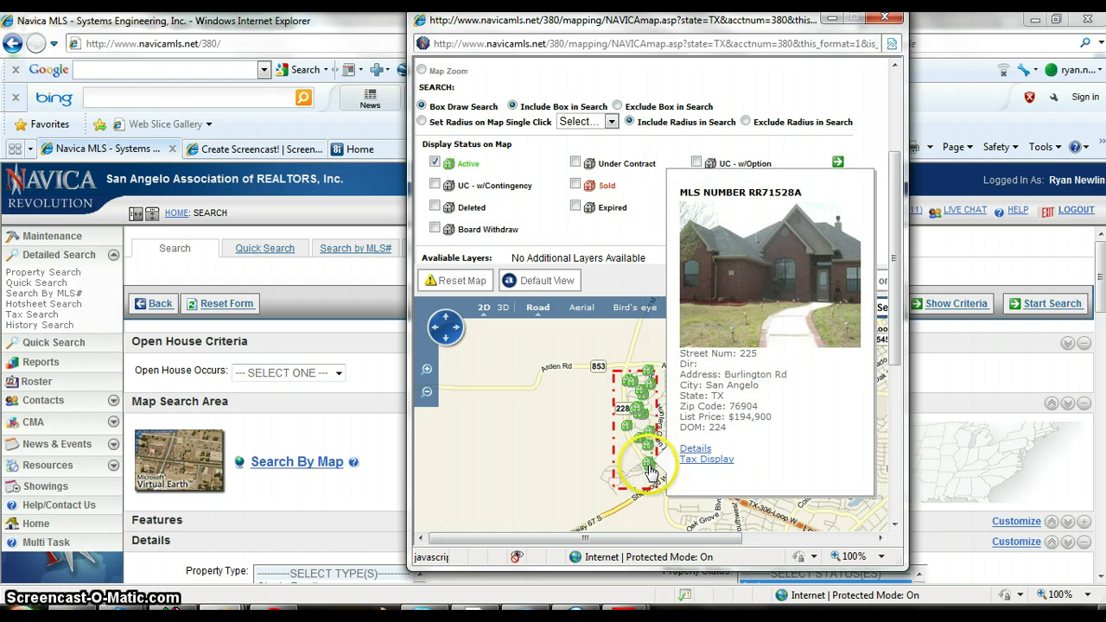
click(694, 450)
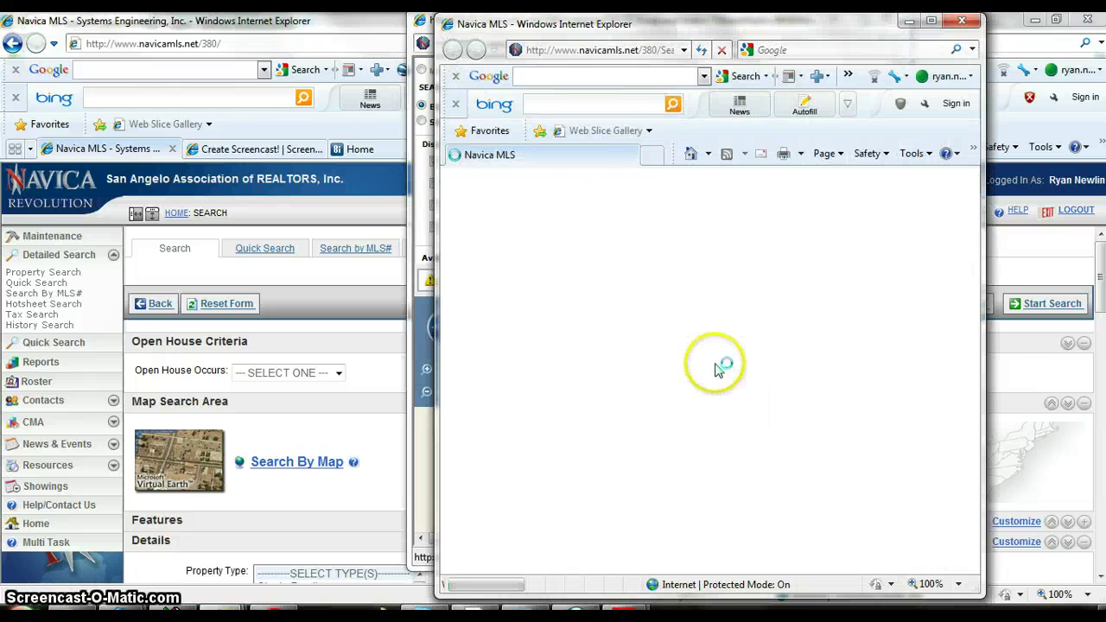
scroll(704, 368, down, 5)
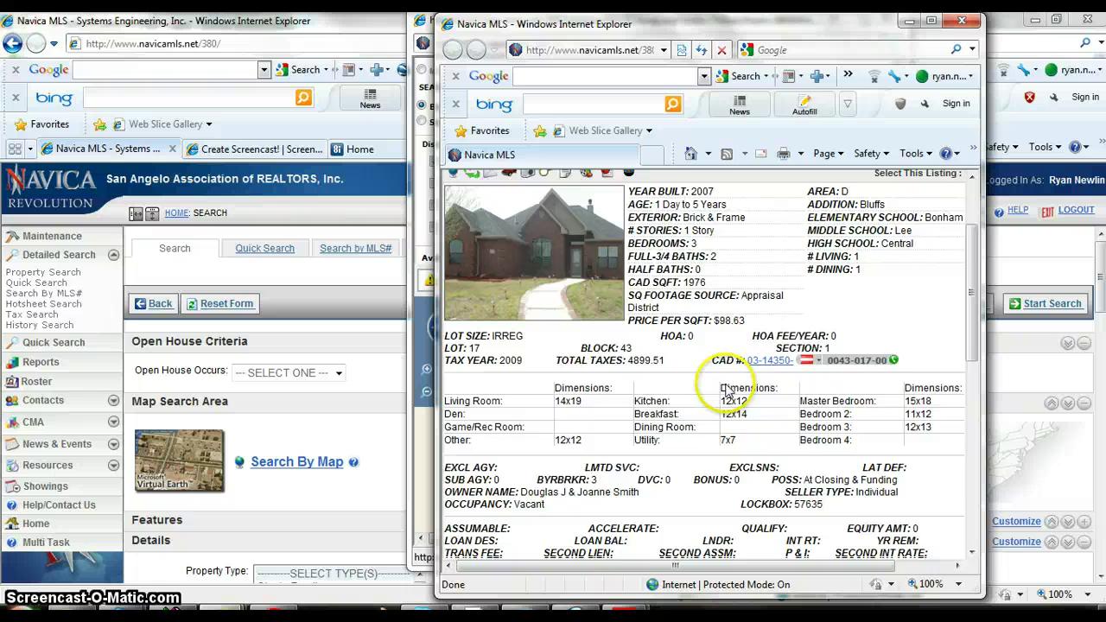
scroll(727, 384, up, 5)
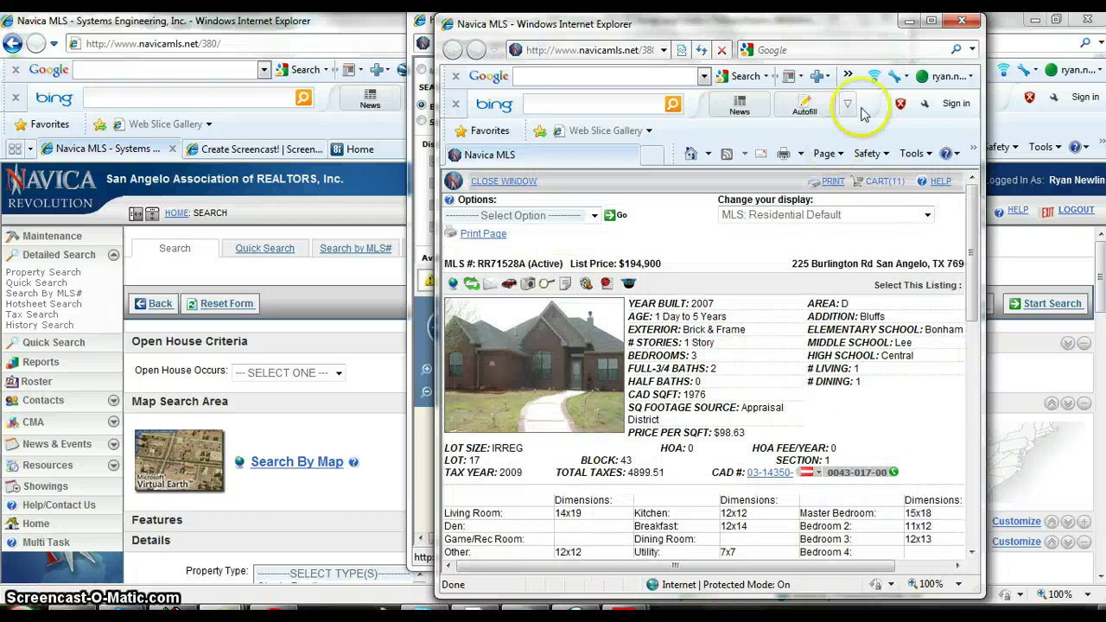
click(956, 26)
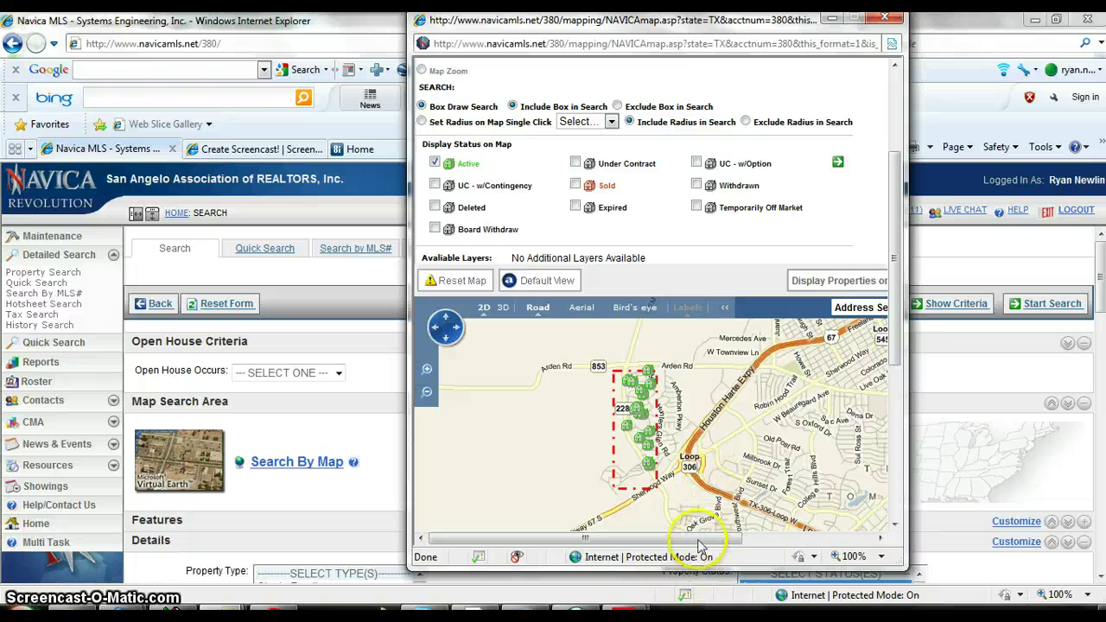
- Apply the drawn map area to the search form and run the search for 20 properties
drag(688, 539, 815, 541)
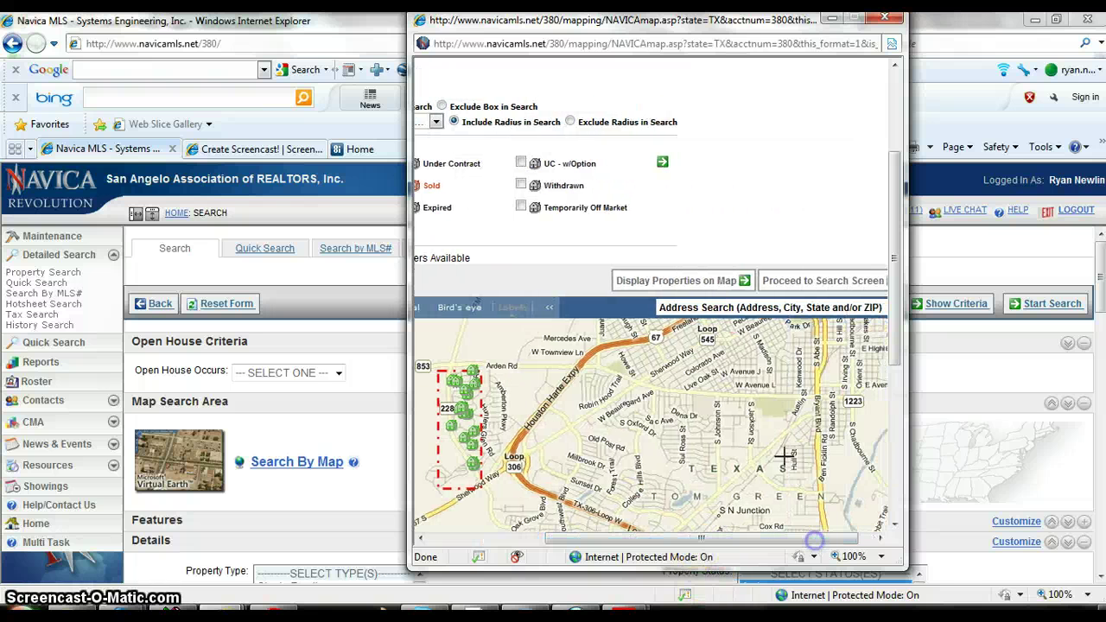
click(815, 282)
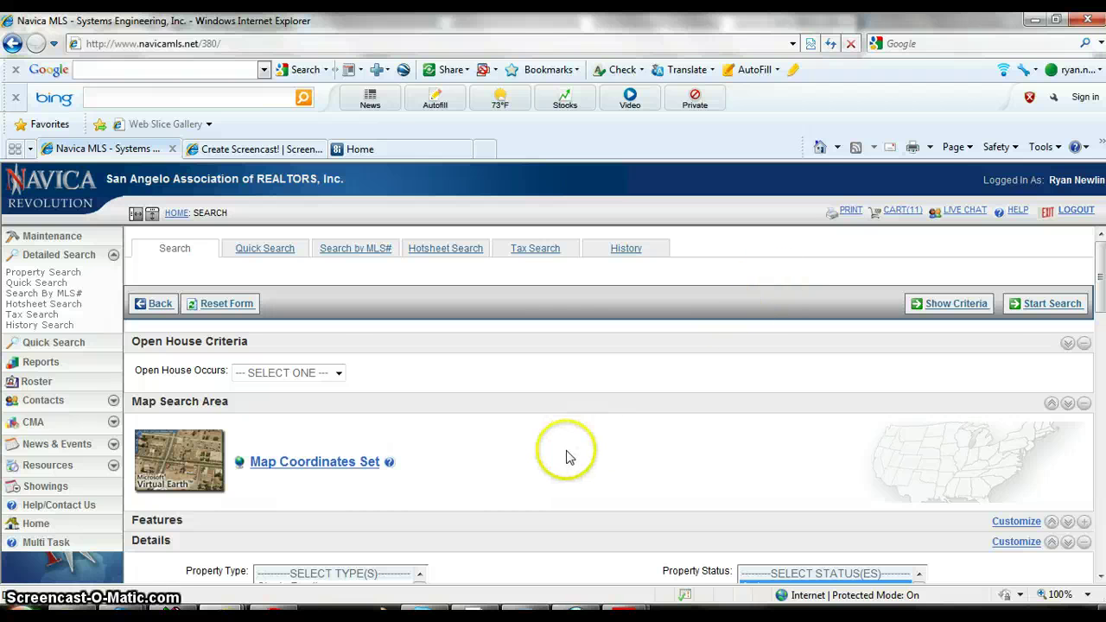
scroll(570, 437, down, 3)
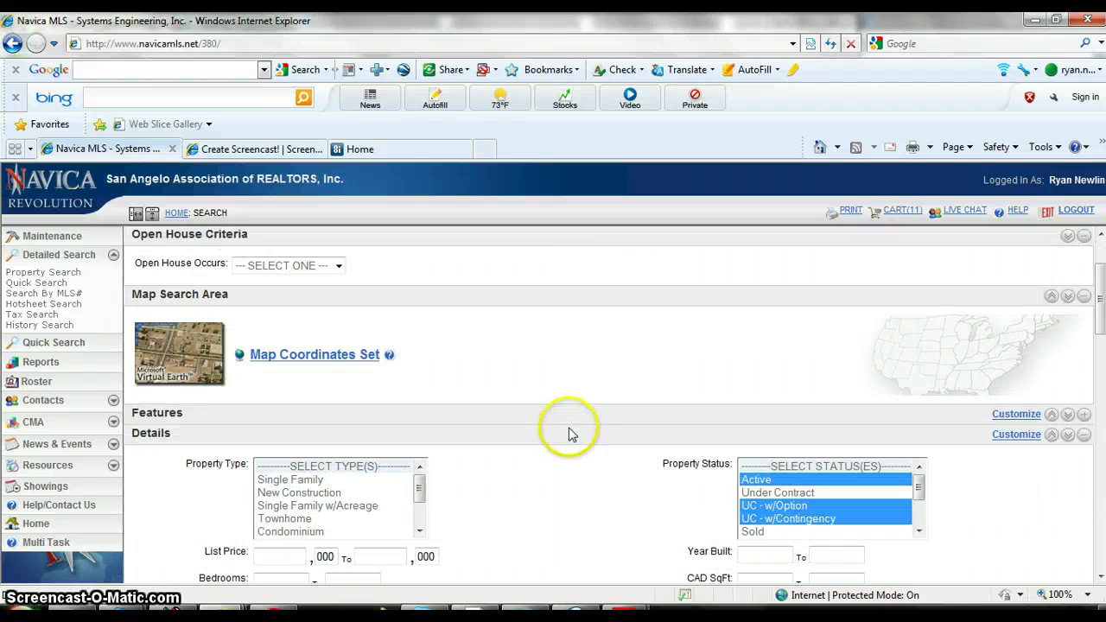
scroll(679, 407, up, 3)
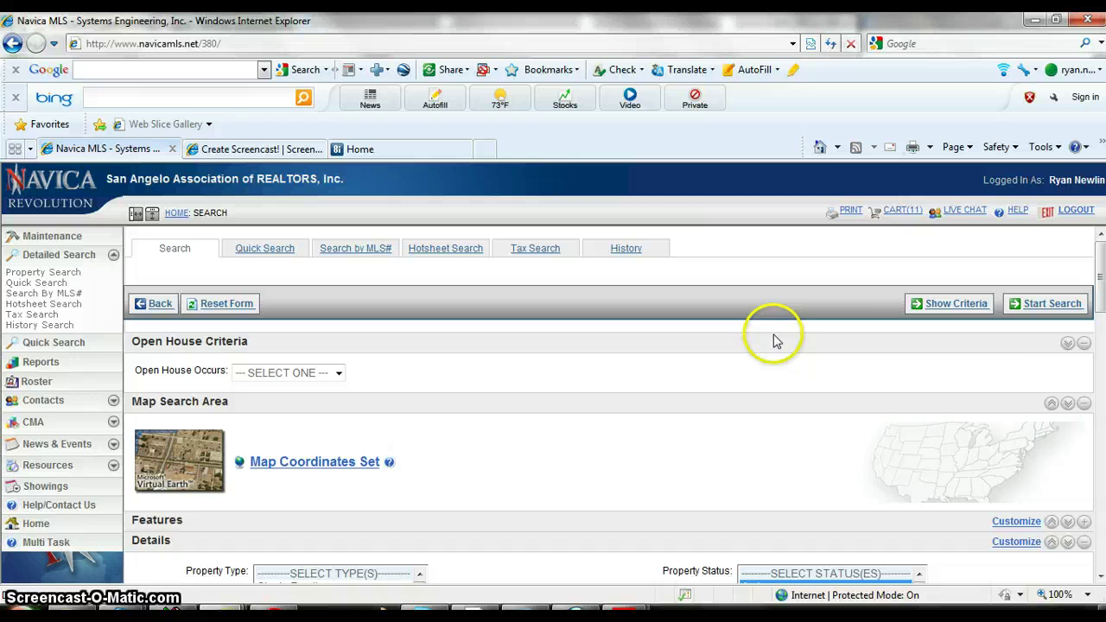
click(1046, 304)
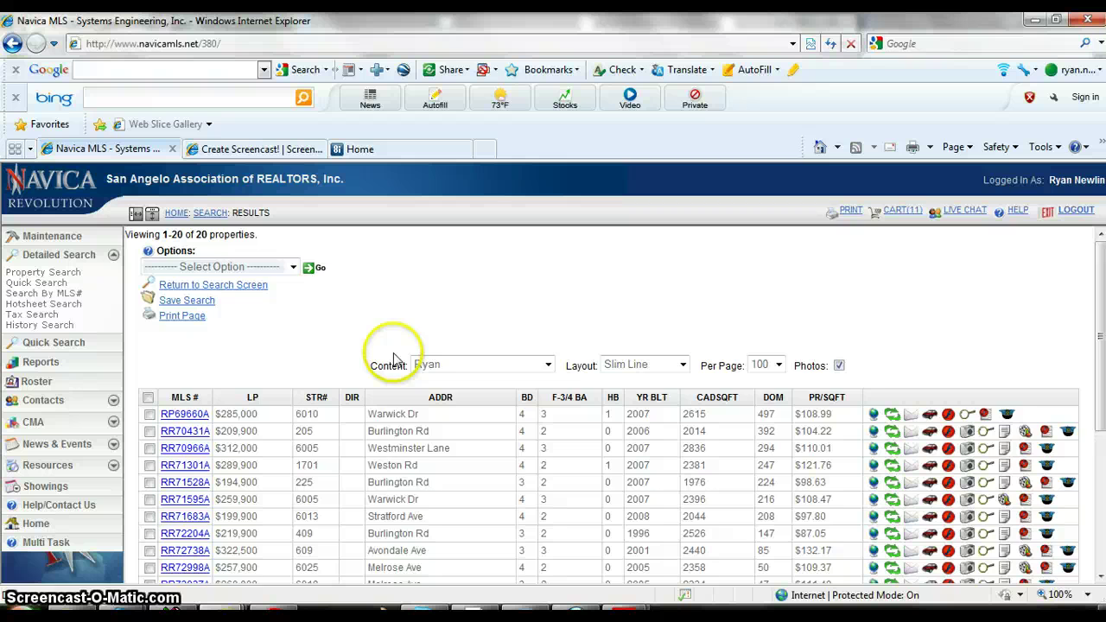
scroll(469, 371, down, 5)
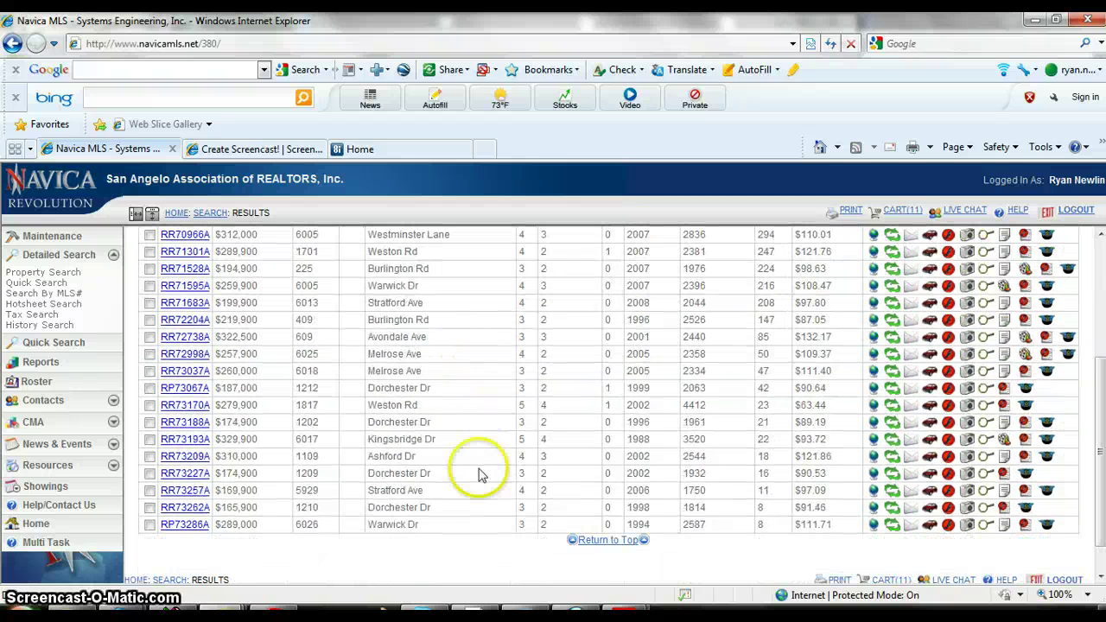
scroll(532, 484, up, 5)
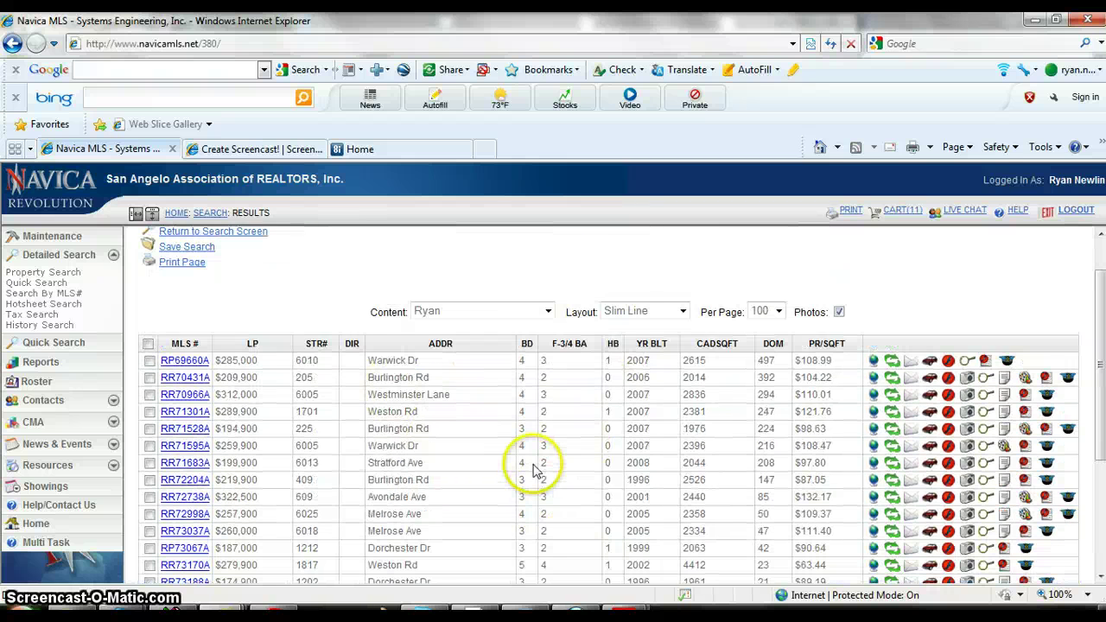
scroll(535, 471, down, 2)
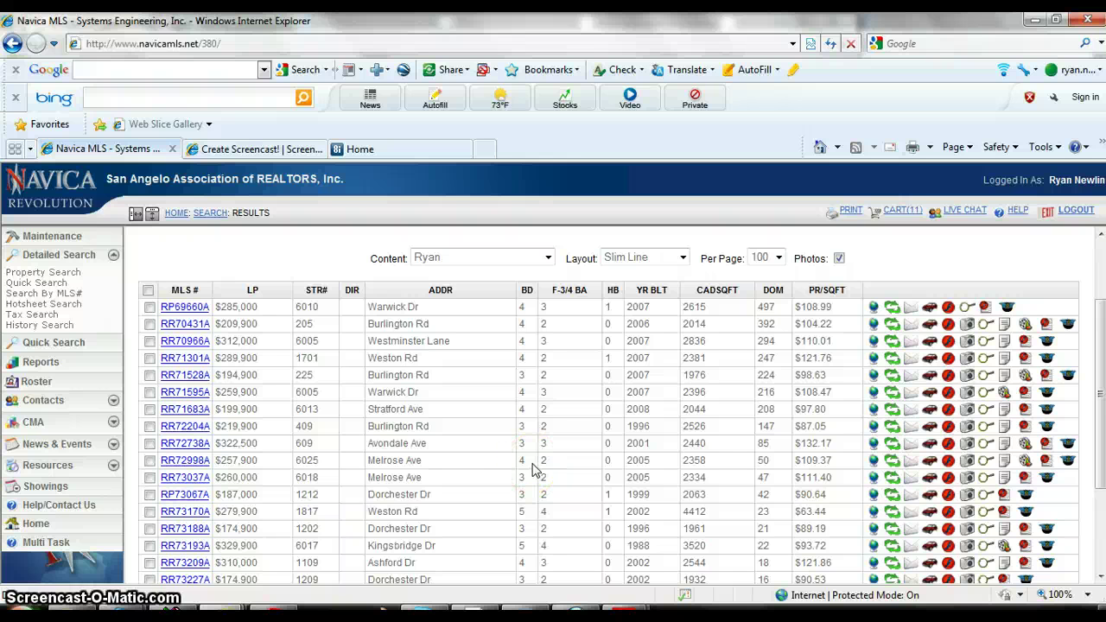
scroll(543, 467, down, 3)
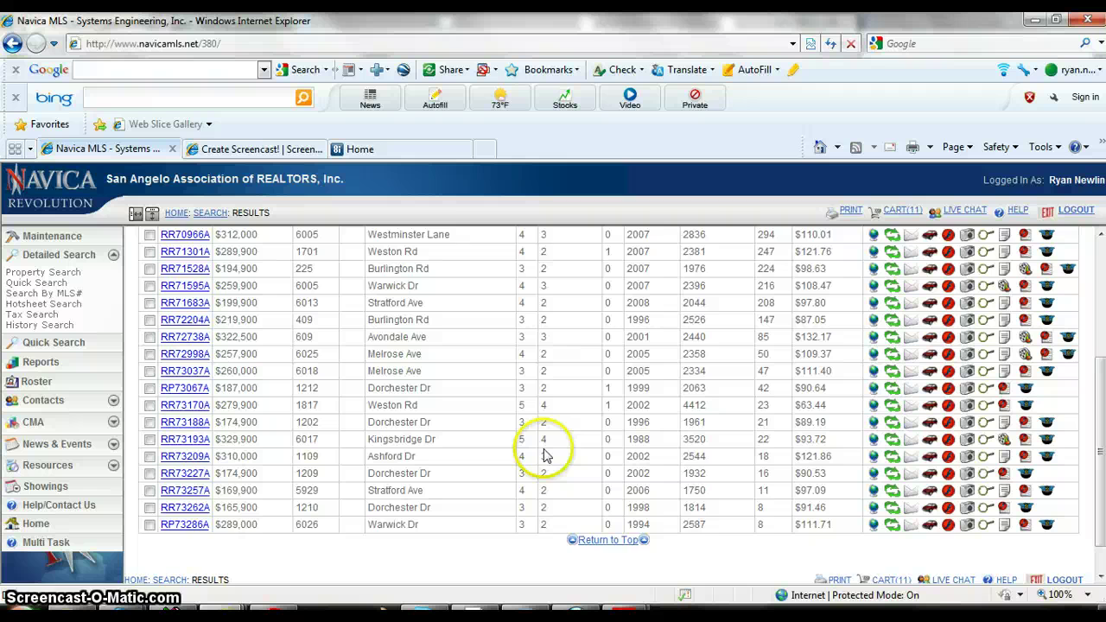
scroll(543, 453, up, 2)
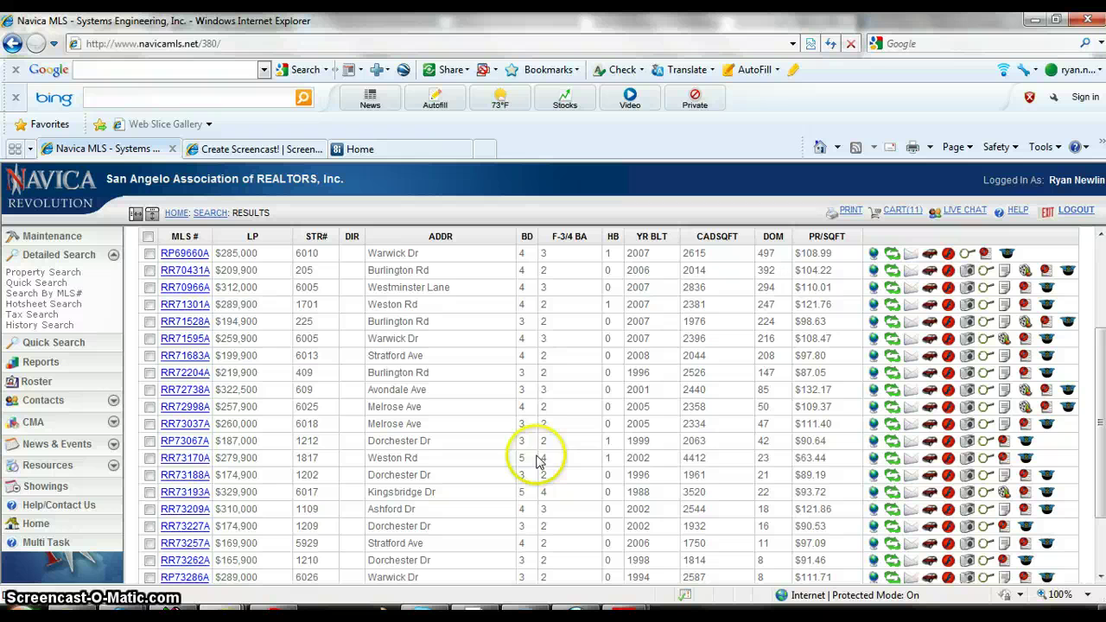
scroll(507, 420, down, 2)
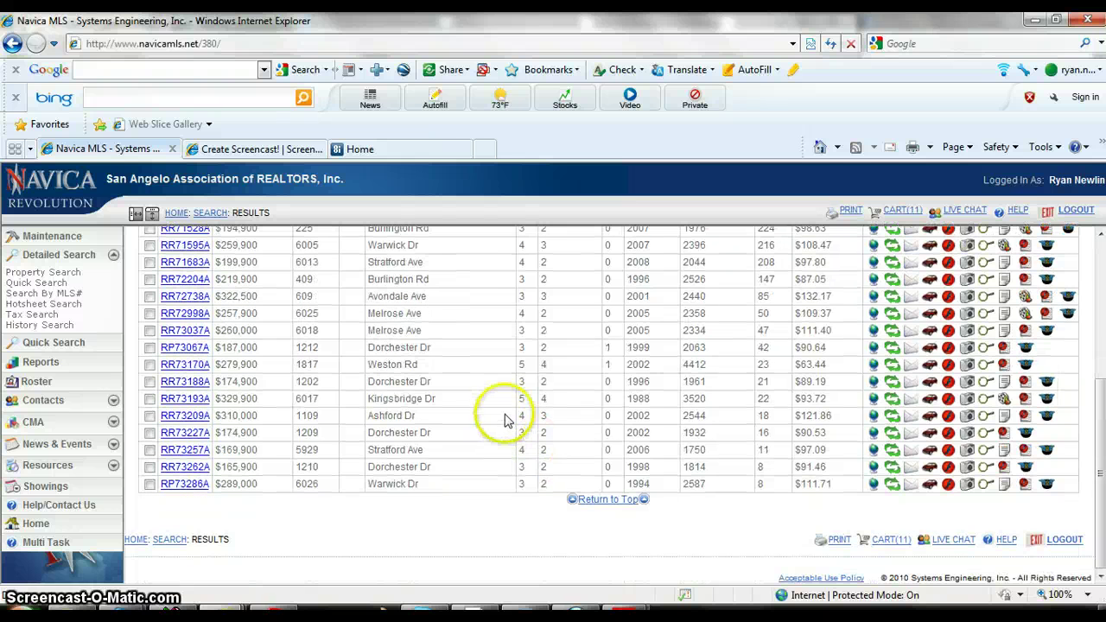
scroll(506, 403, up, 4)
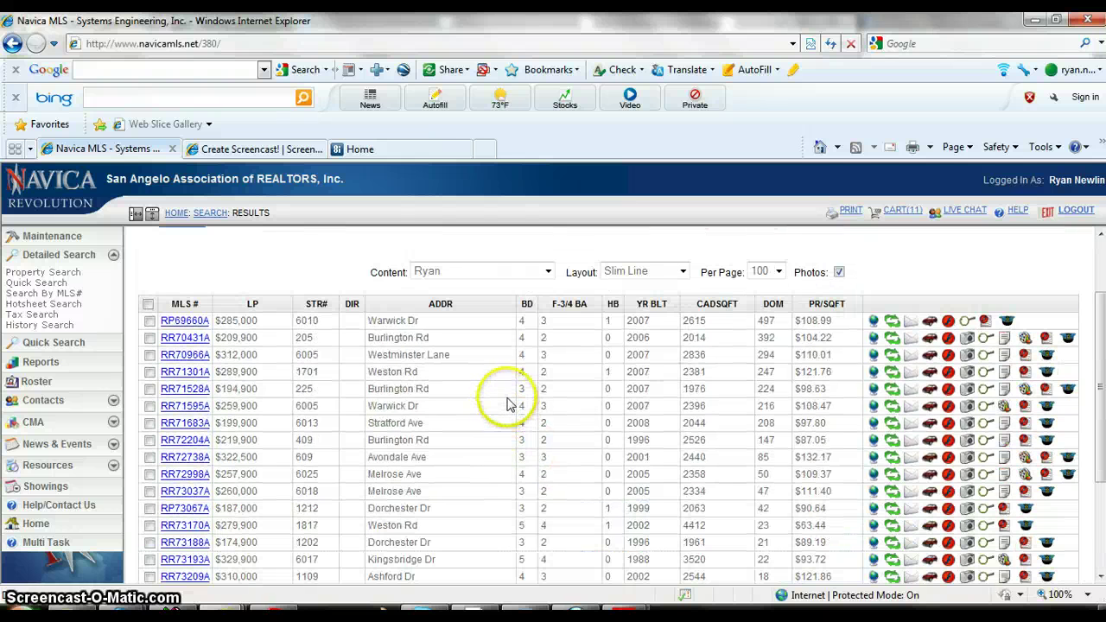
- Switch the results to the Residential content view with area, office and agent columns
click(482, 273)
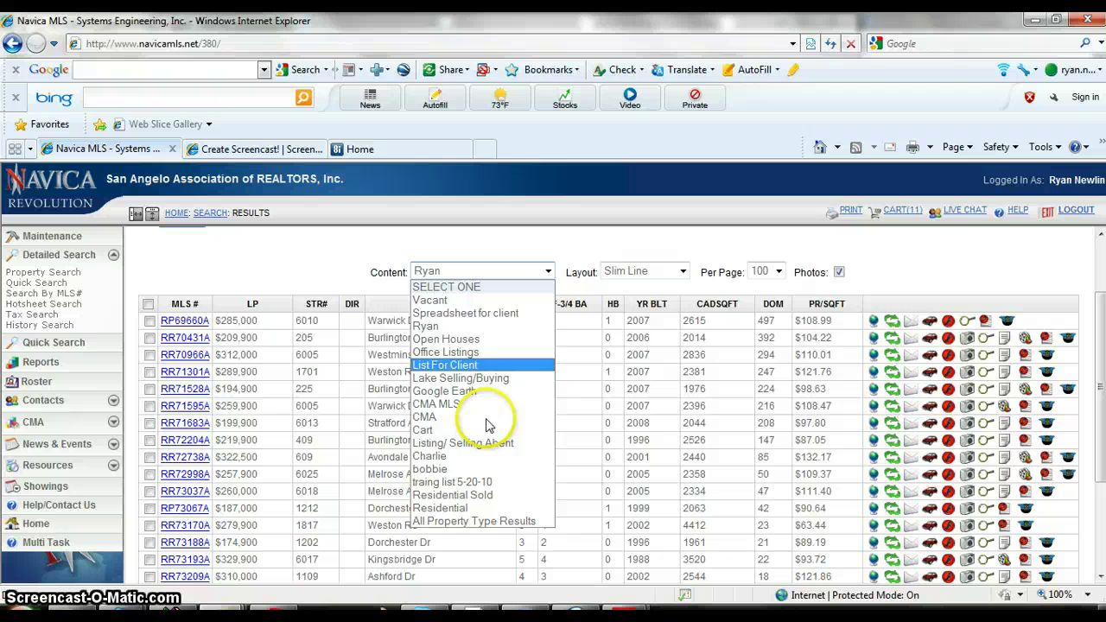
click(495, 512)
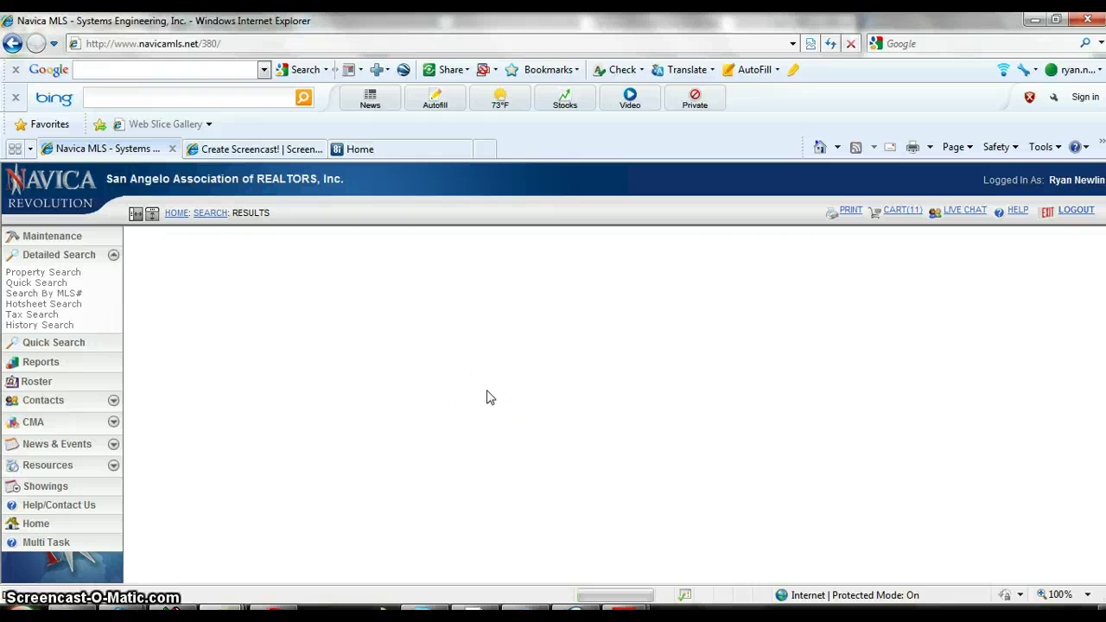
scroll(484, 386, down, 3)
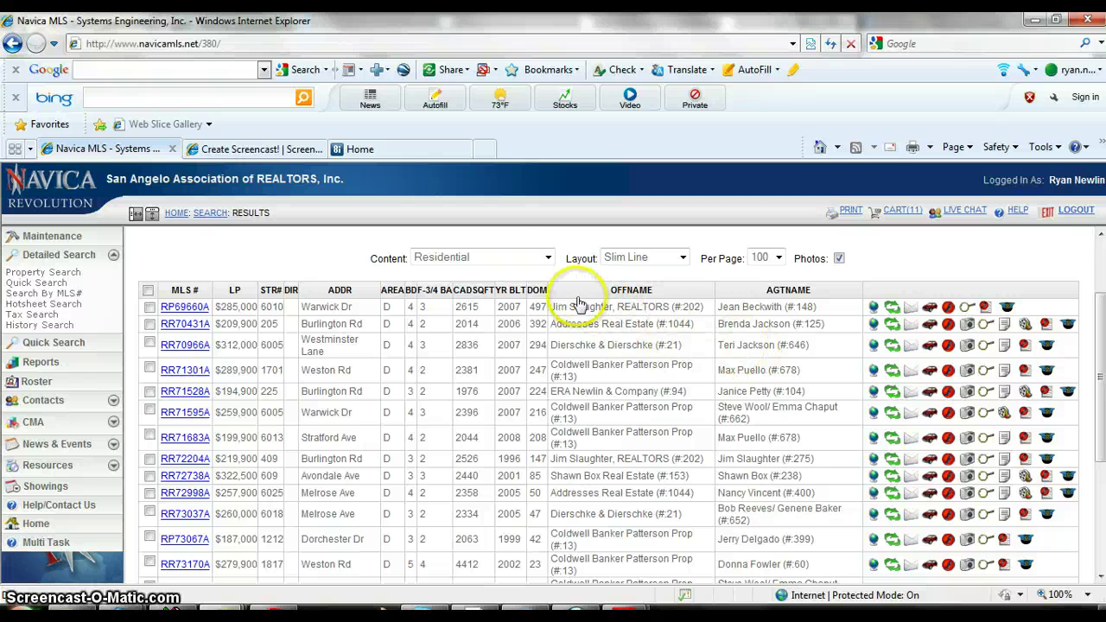
- Restore the custom saved content view with half-bath and price-per-square-foot columns
click(506, 259)
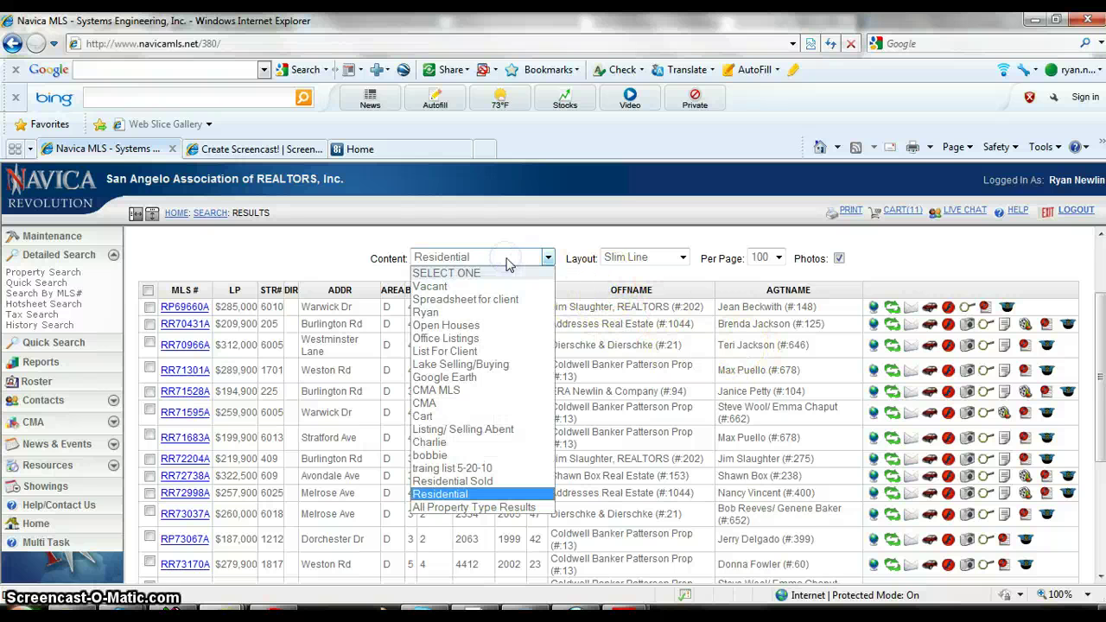
click(508, 313)
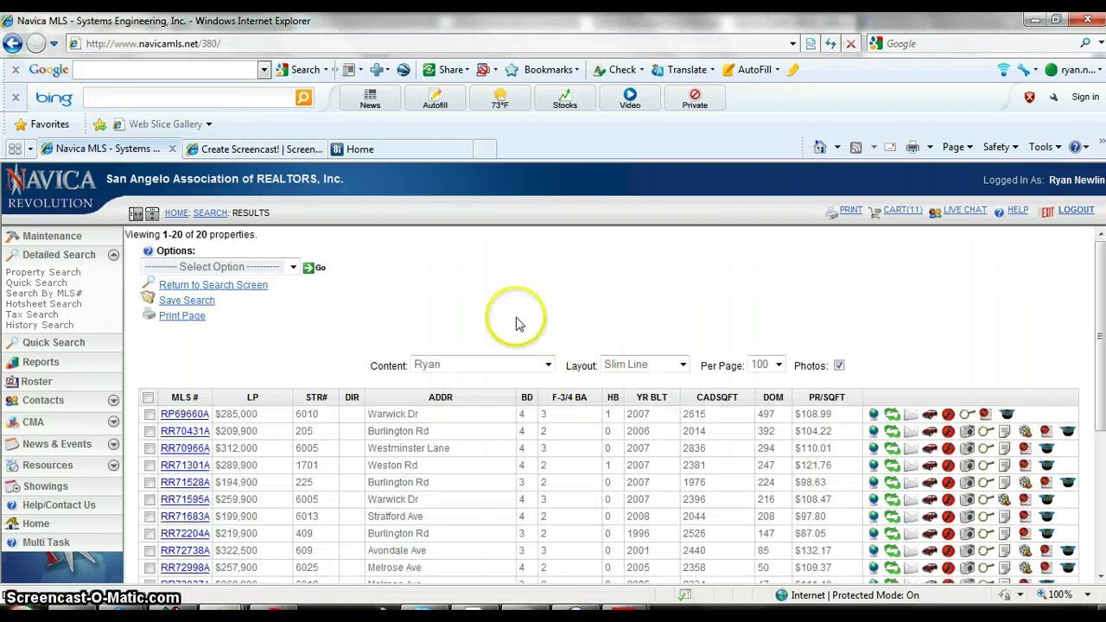
scroll(523, 307, down, 1)
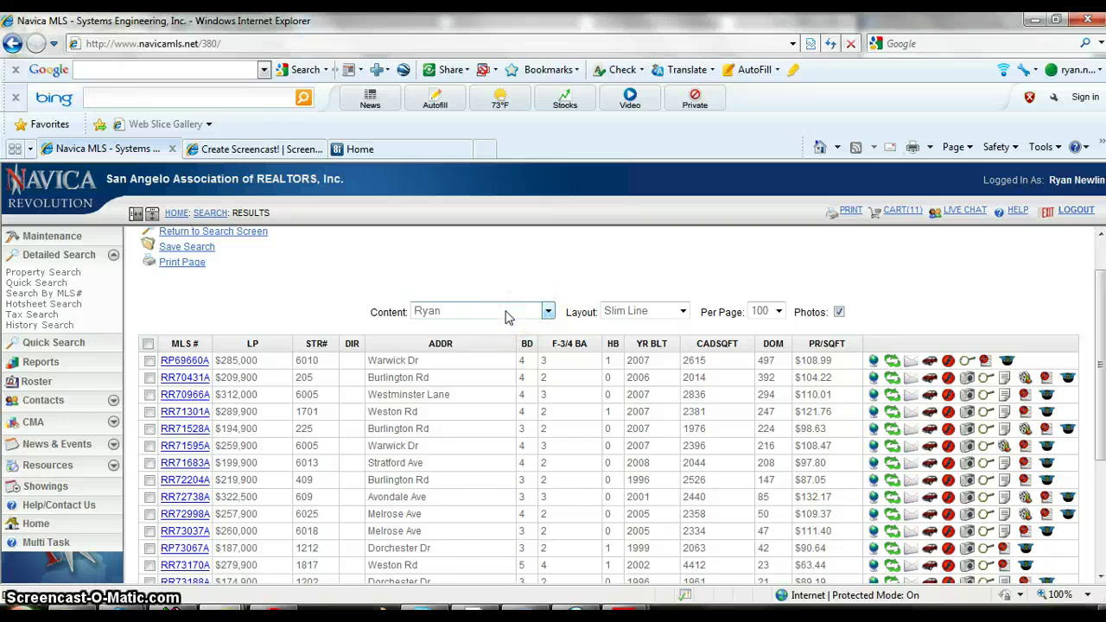
- Switch the results to the Vacant content view showing each home's occupancy
click(508, 316)
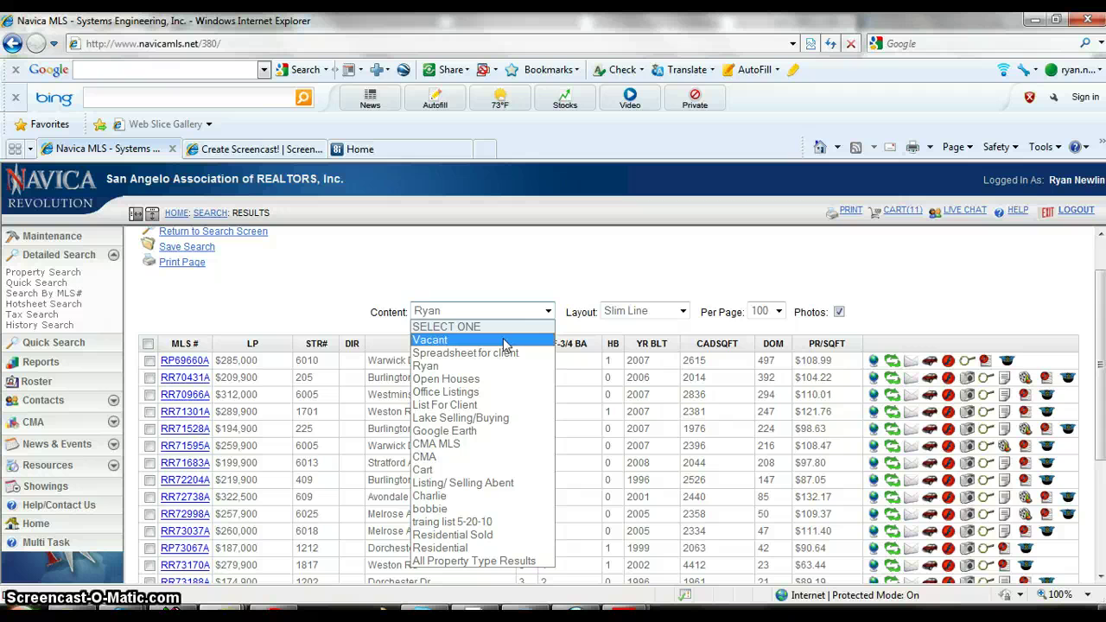
click(503, 340)
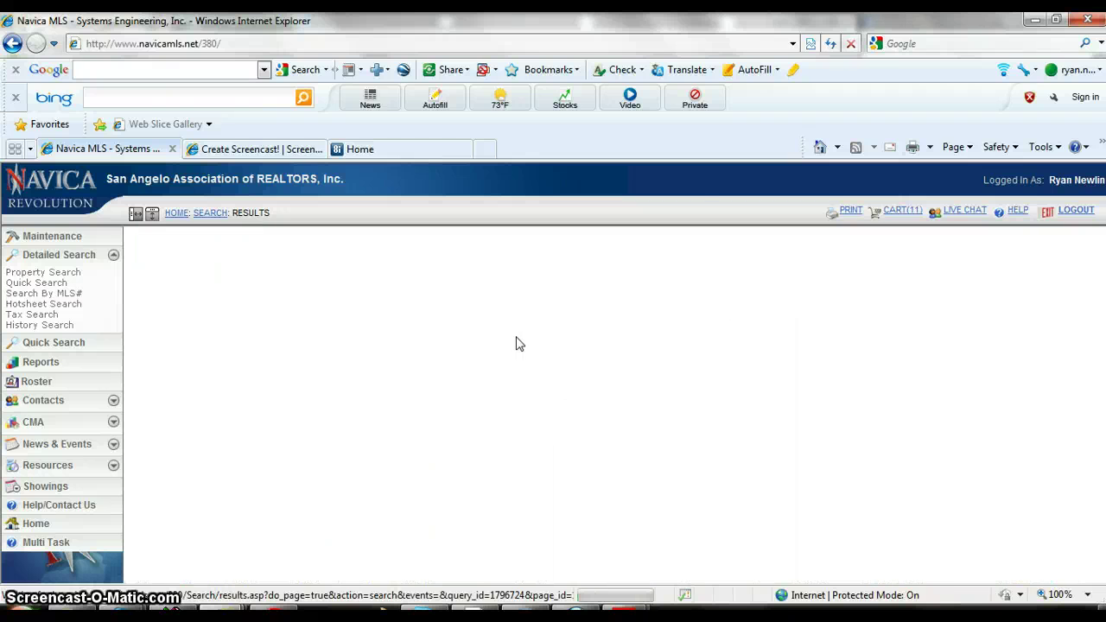
scroll(519, 343, down, 3)
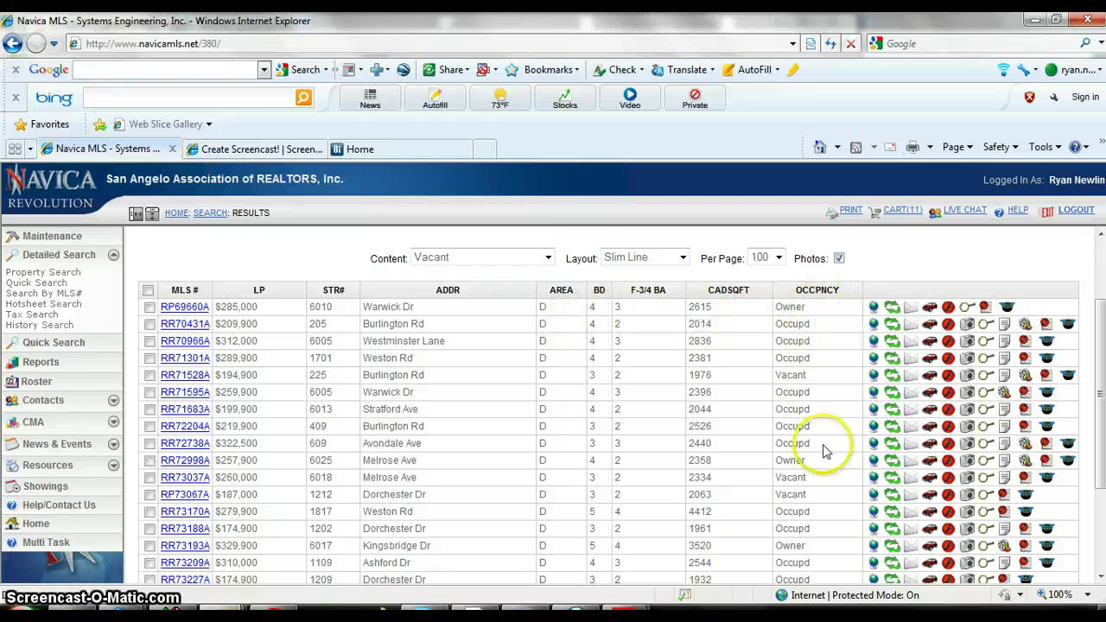
scroll(786, 383, down, 2)
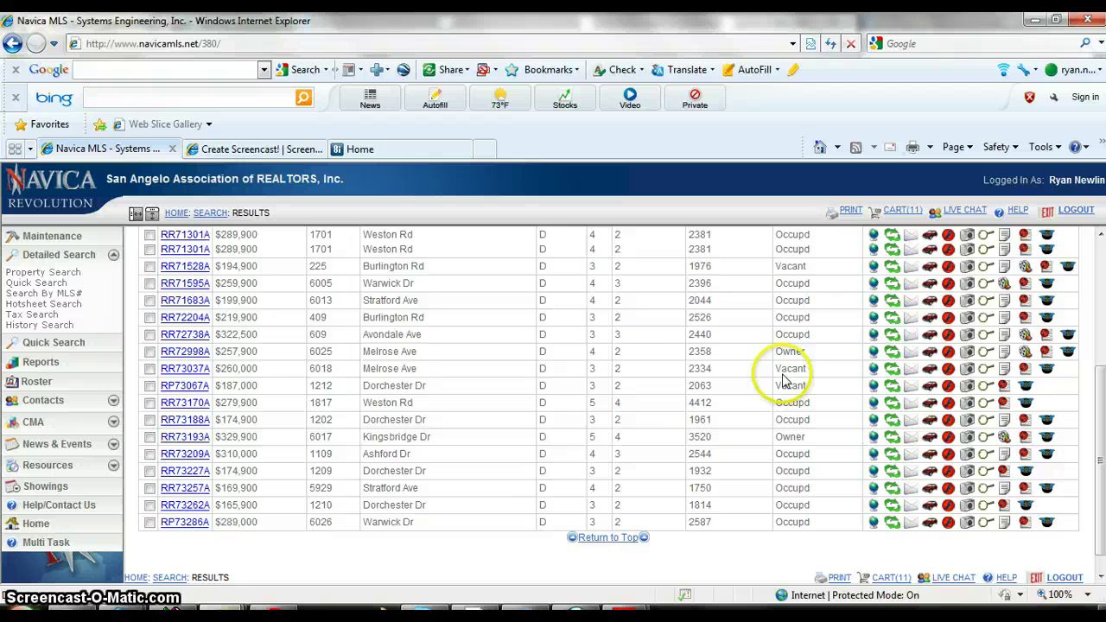
scroll(784, 380, up, 3)
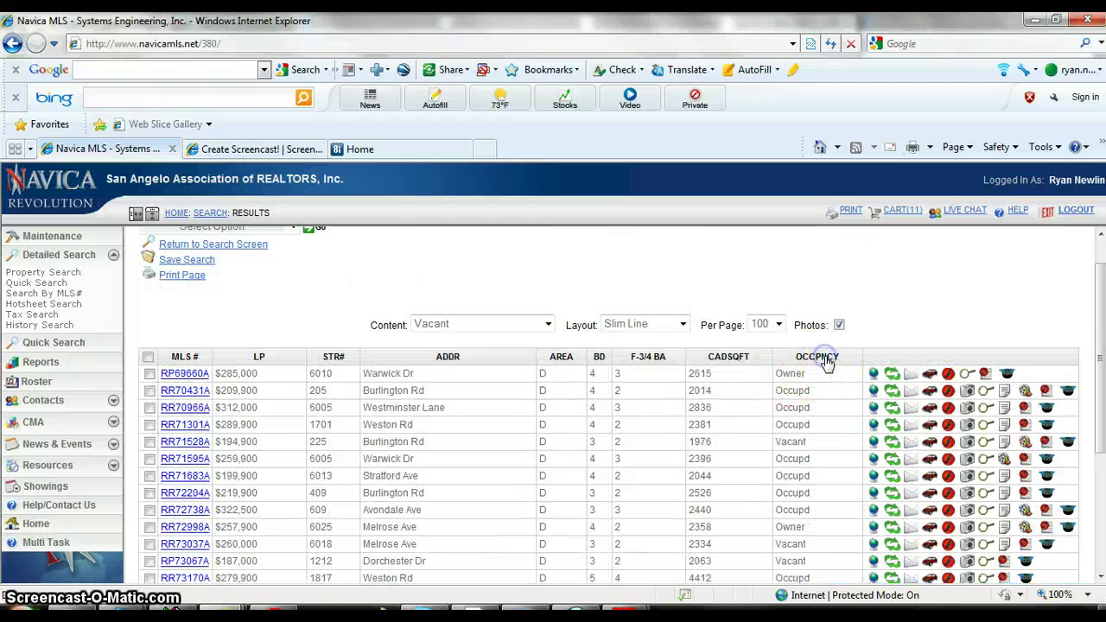
- Sort the results by occupancy so occupied, owner-occupied and vacant listings group together
click(822, 363)
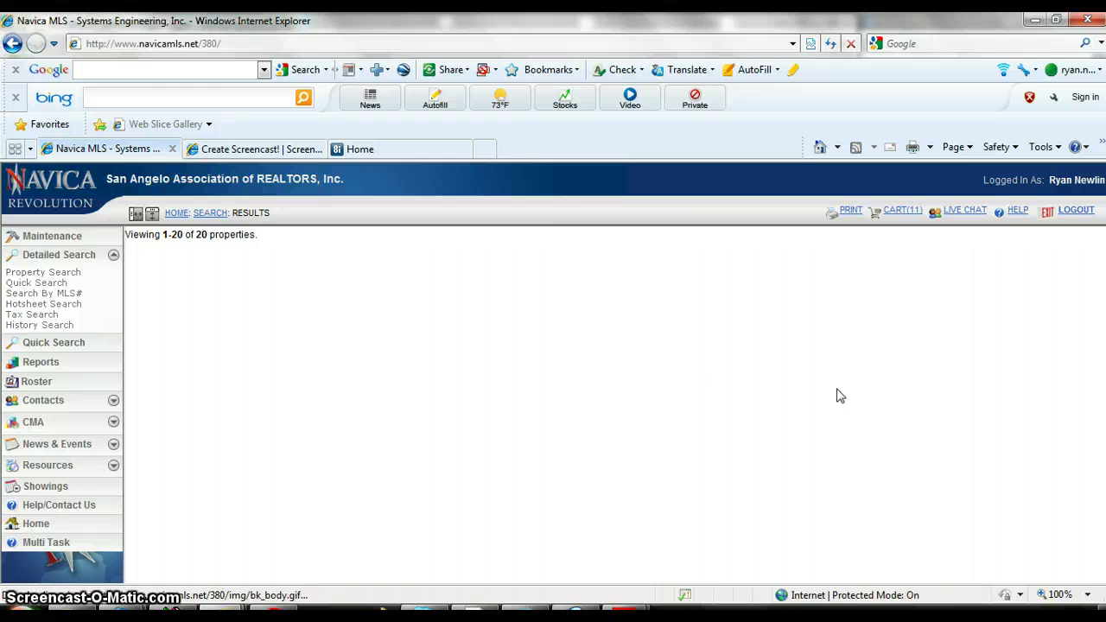
scroll(743, 384, down, 3)
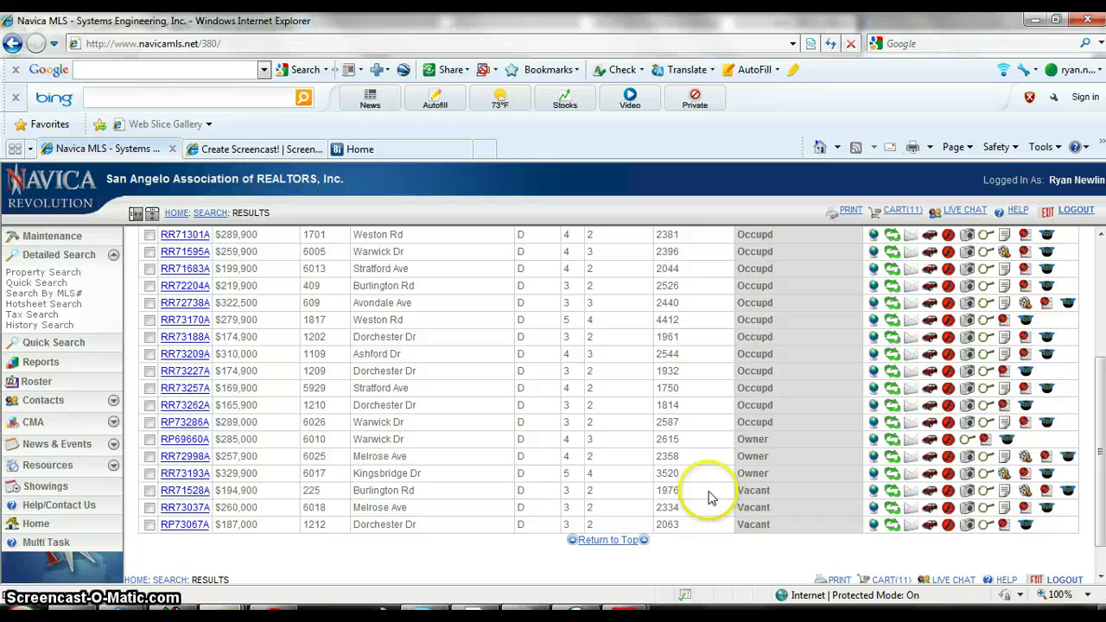
scroll(709, 505, down, 1)
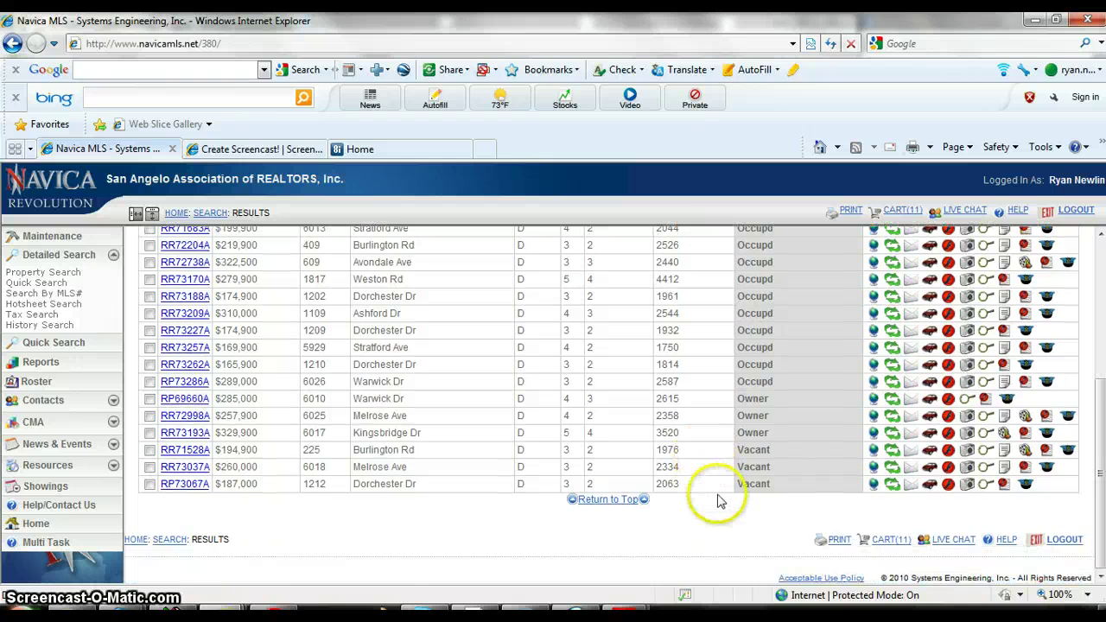
scroll(717, 463, up, 3)
scroll(722, 456, up, 2)
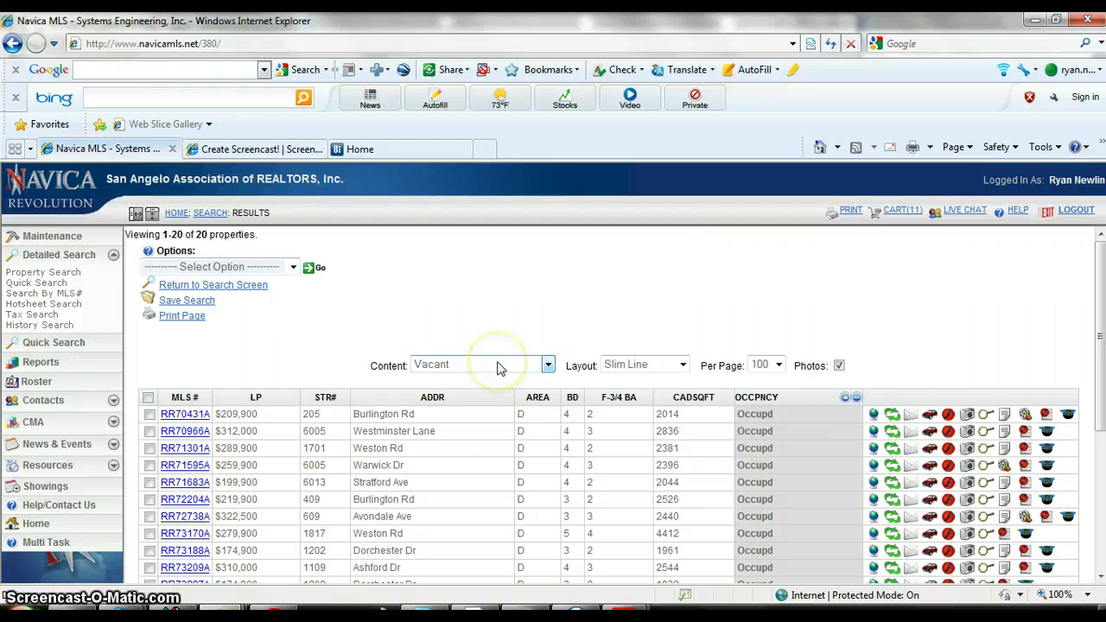
- Show the results in the CMA view with sold price, closing date and days on market
click(497, 368)
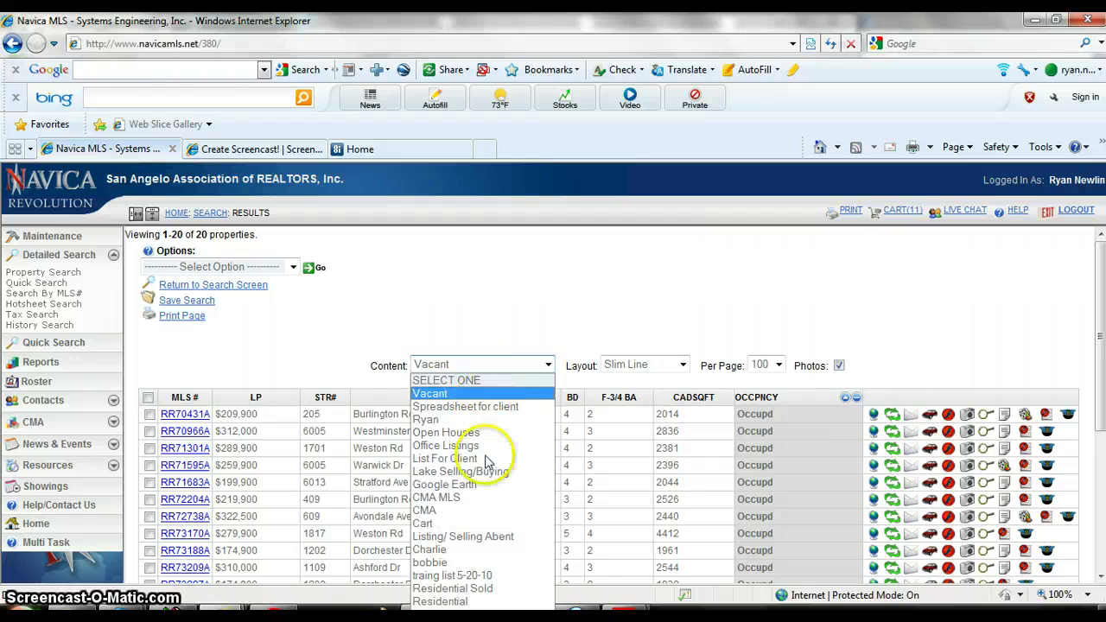
click(489, 510)
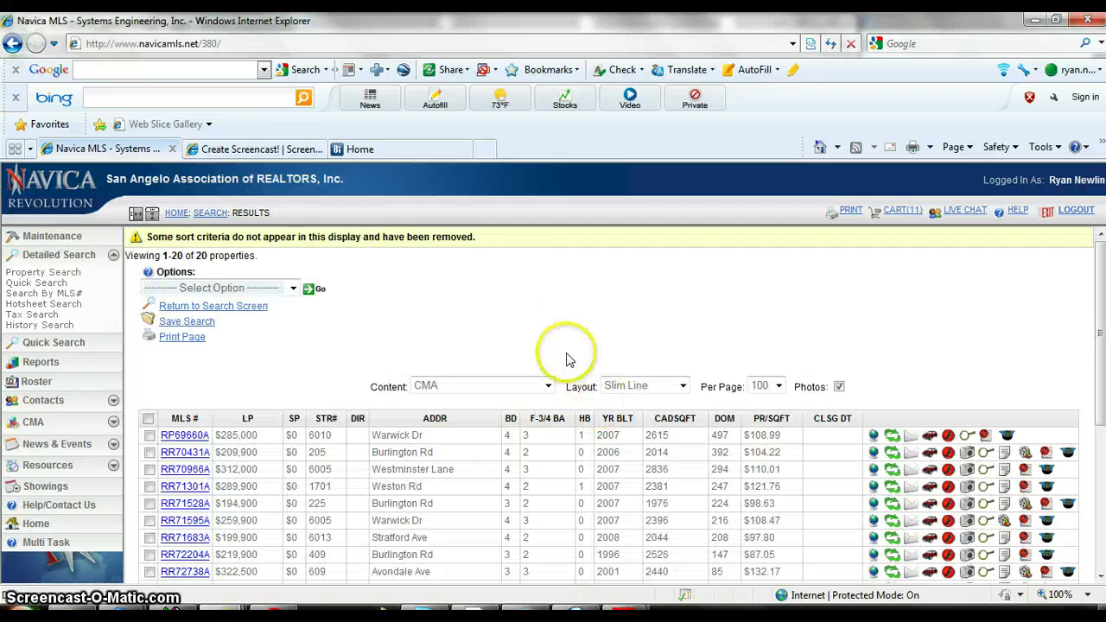
scroll(593, 321, down, 1)
scroll(595, 321, down, 1)
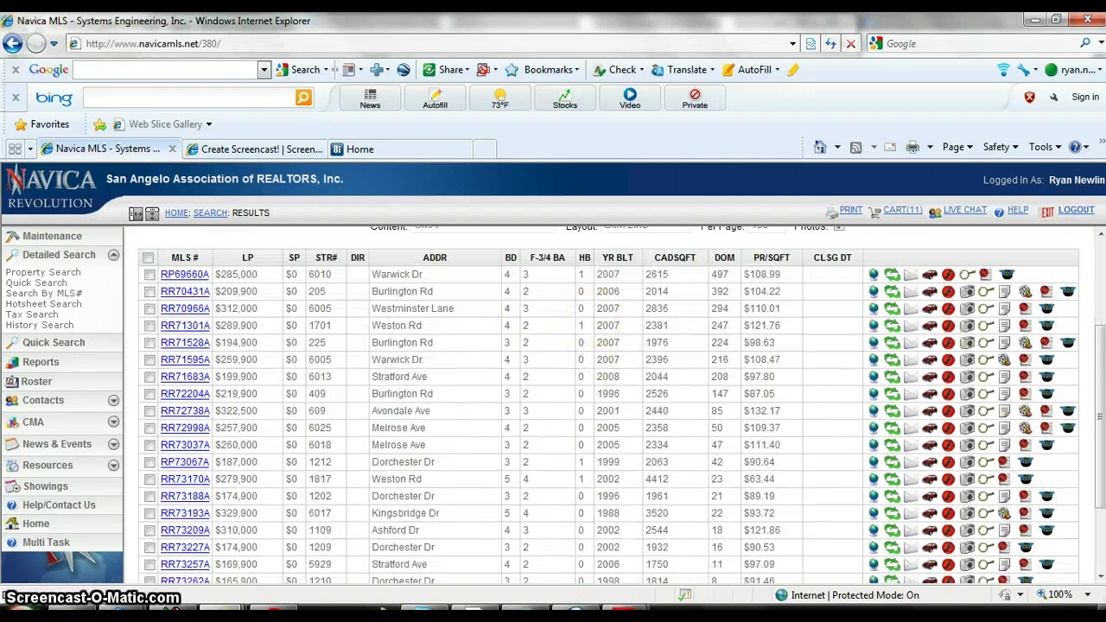
scroll(605, 456, up, 1)
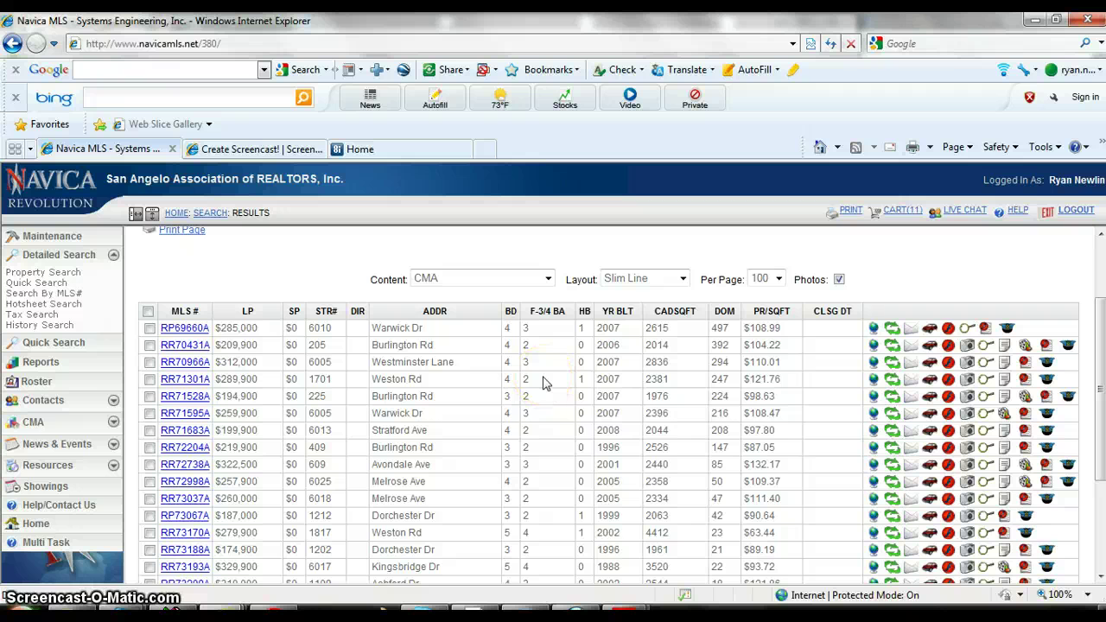
scroll(544, 383, down, 2)
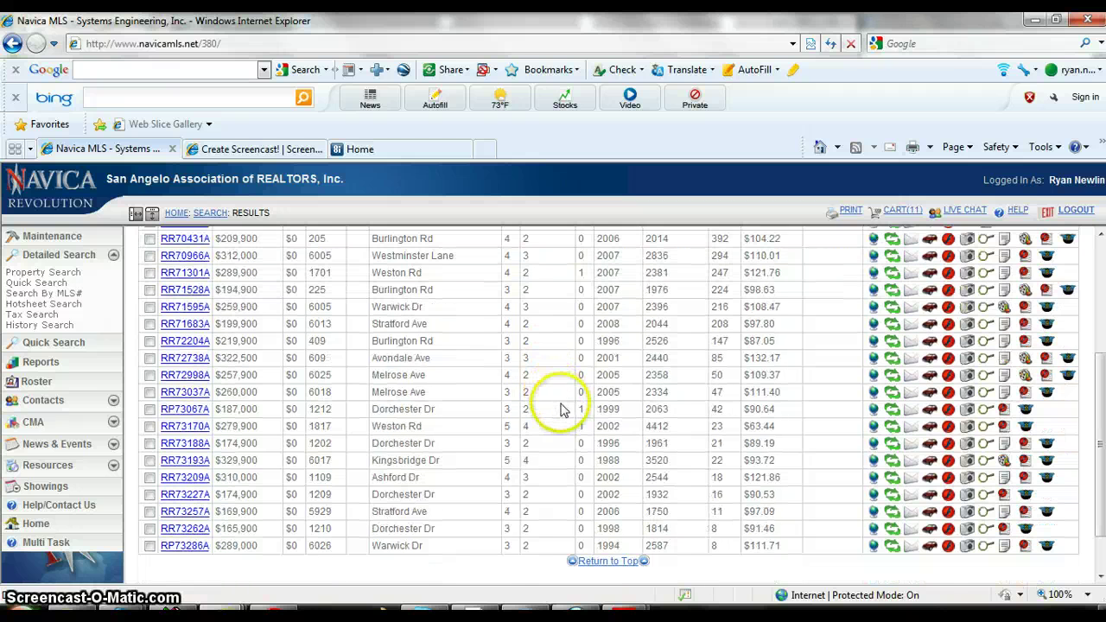
scroll(562, 408, up, 5)
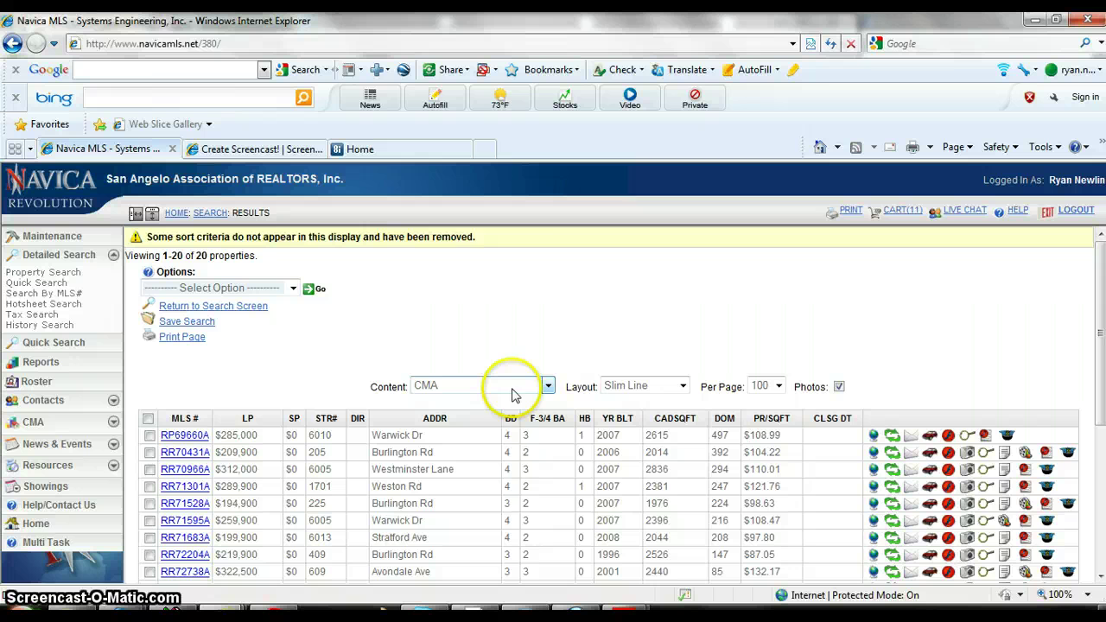
- Show the results in the Ryan content view using the Traditional layout with house photos
click(518, 392)
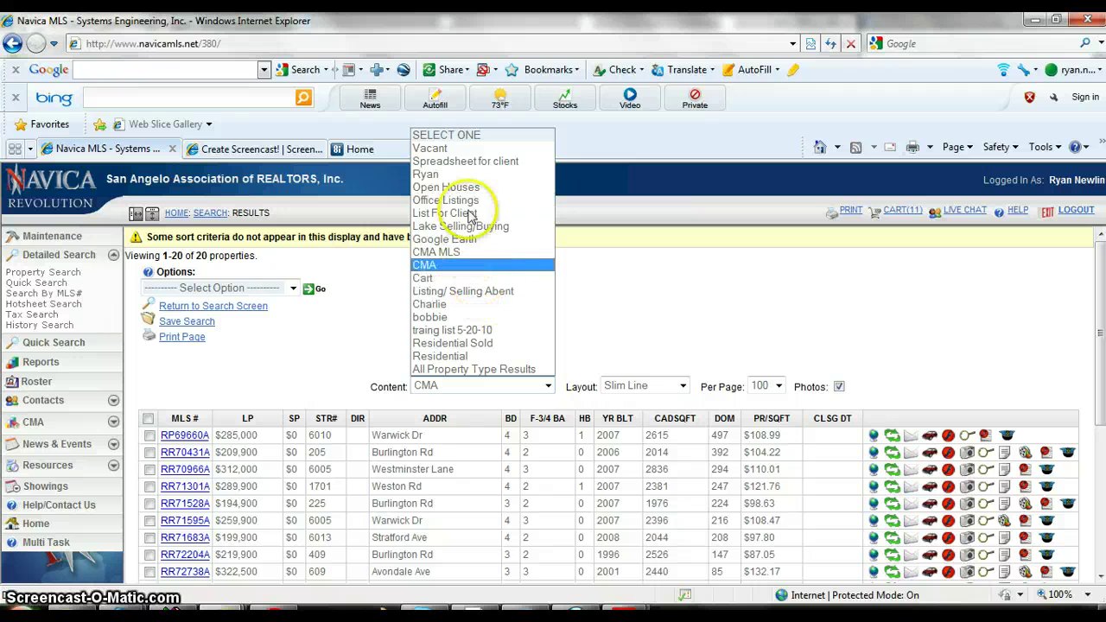
click(469, 176)
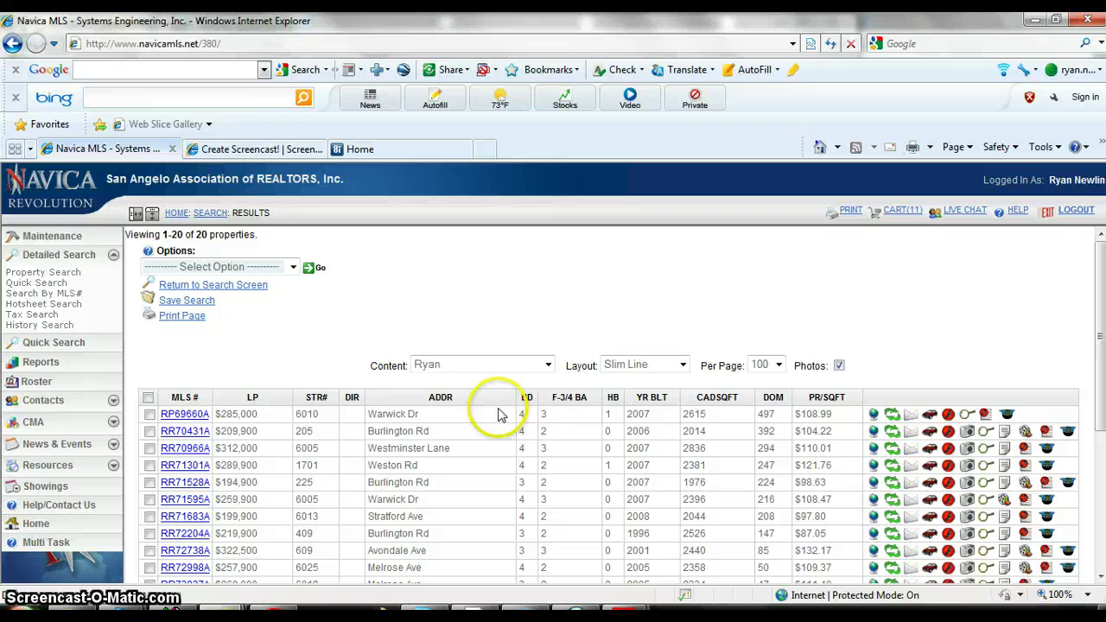
click(657, 370)
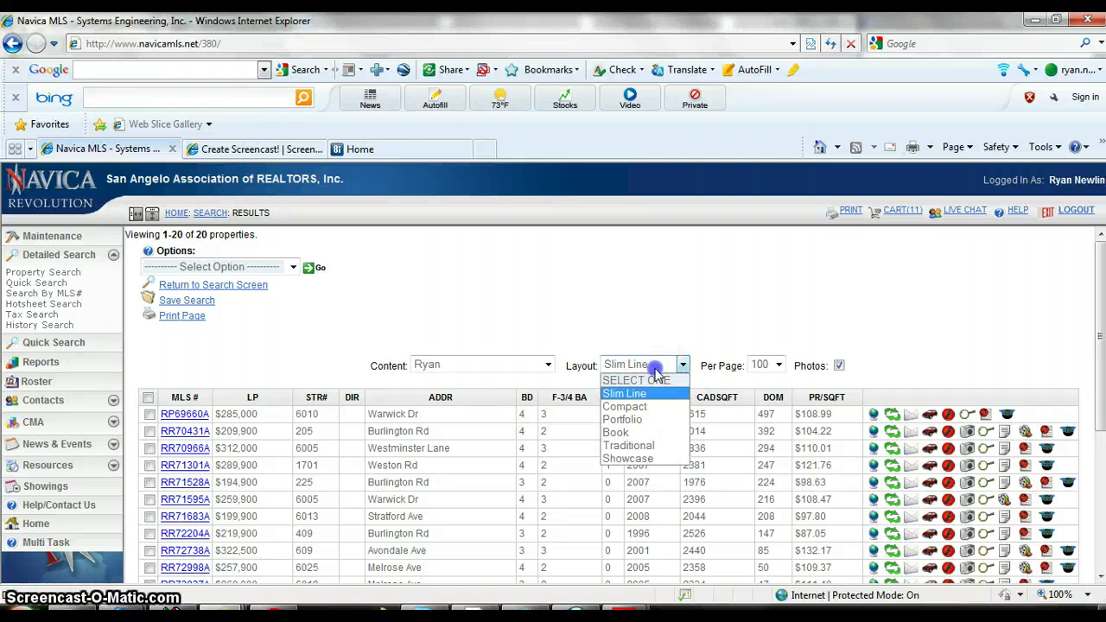
click(637, 445)
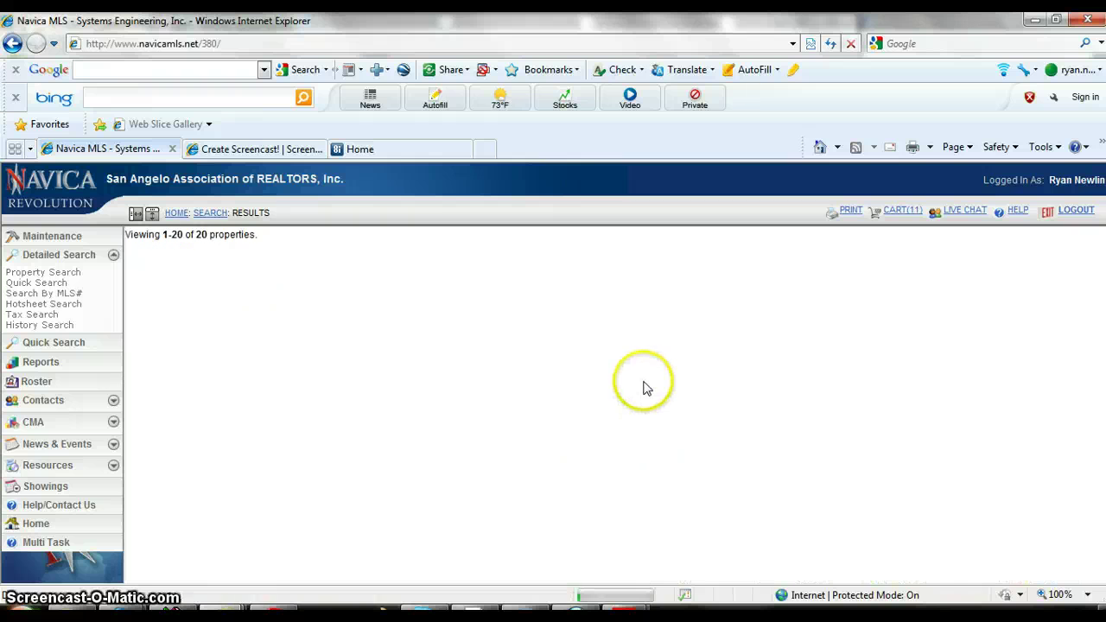
scroll(642, 428, down, 2)
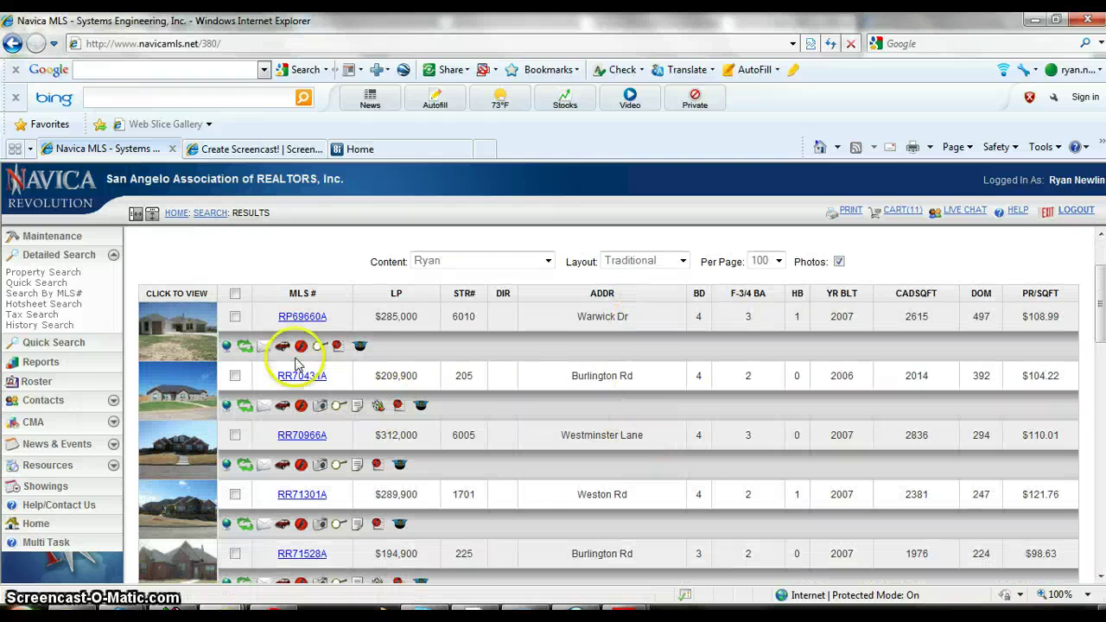
scroll(707, 461, down, 2)
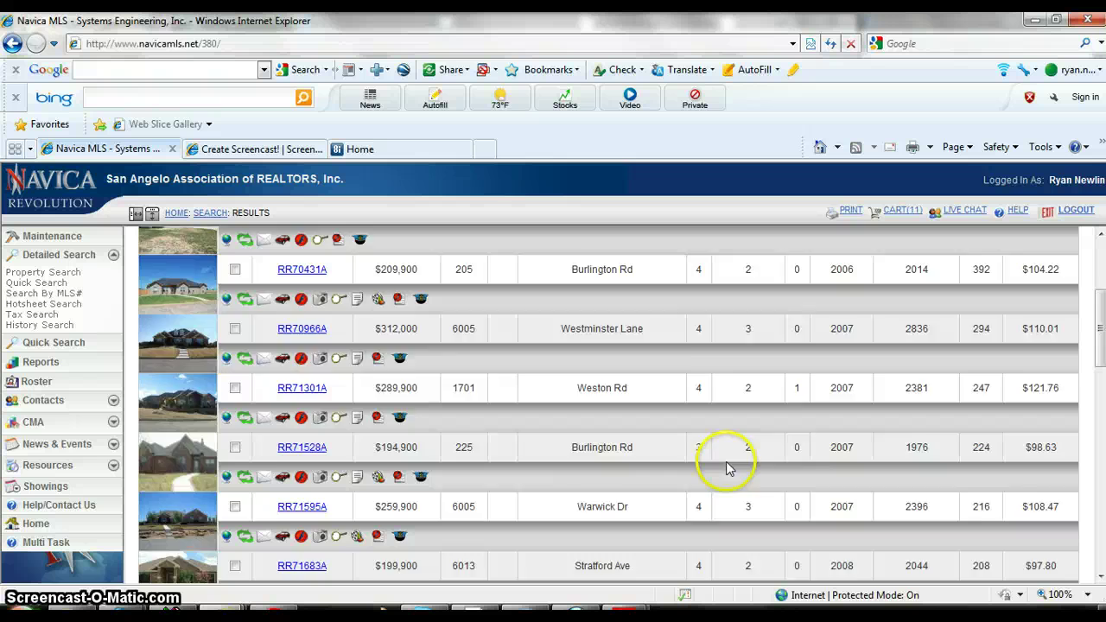
scroll(726, 467, up, 4)
- Return the Ryan results to the Slim Line layout, 20 properties at 100 per page
click(674, 369)
click(677, 400)
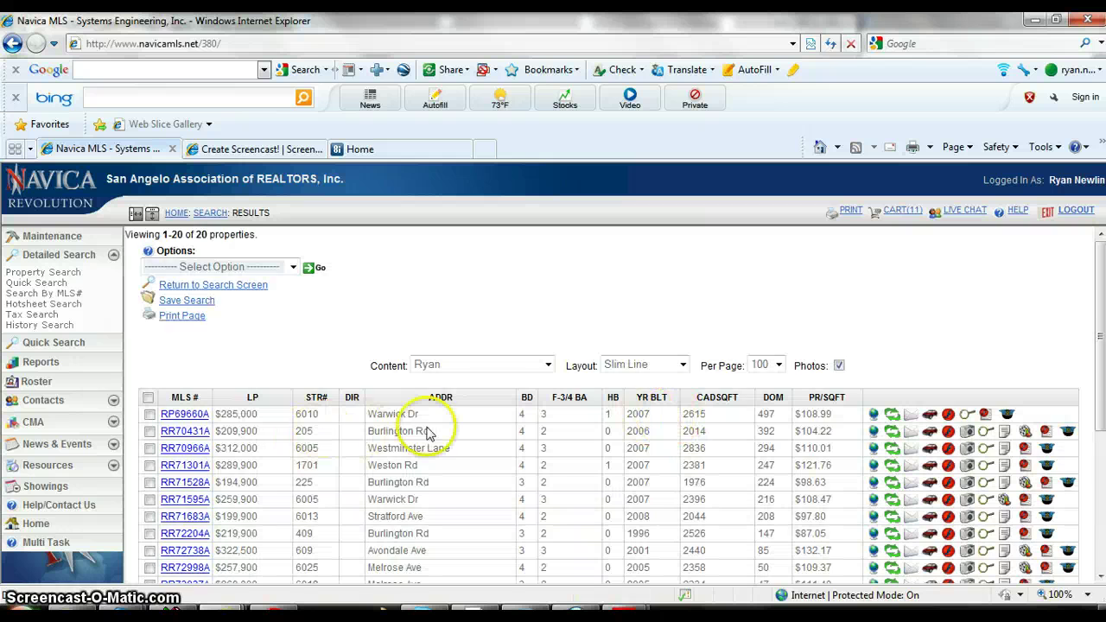
scroll(402, 419, down, 2)
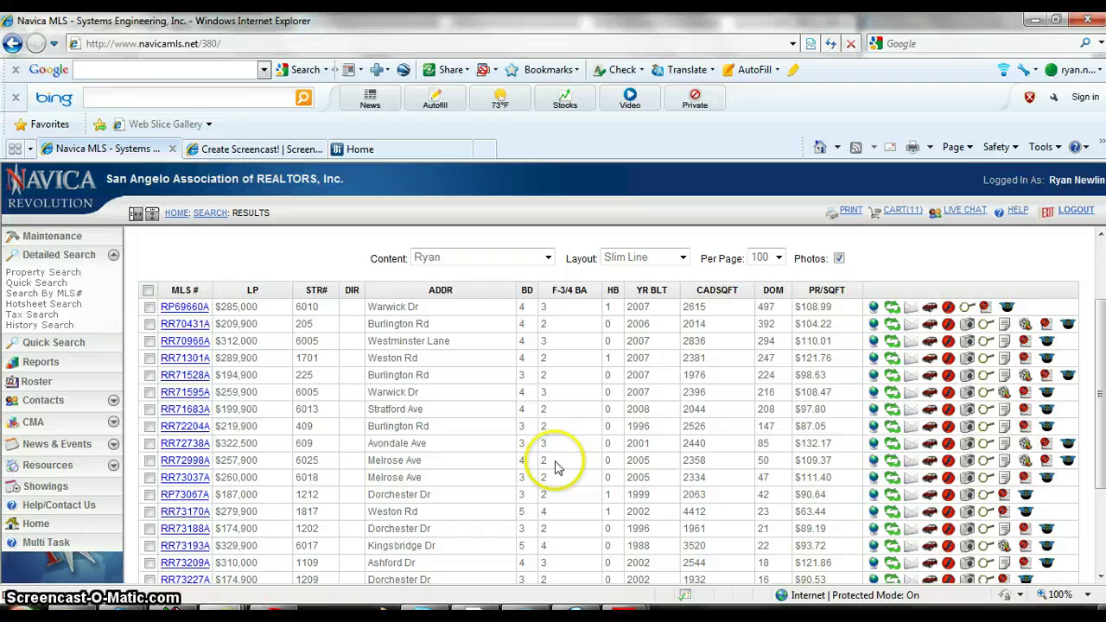
scroll(482, 423, down, 3)
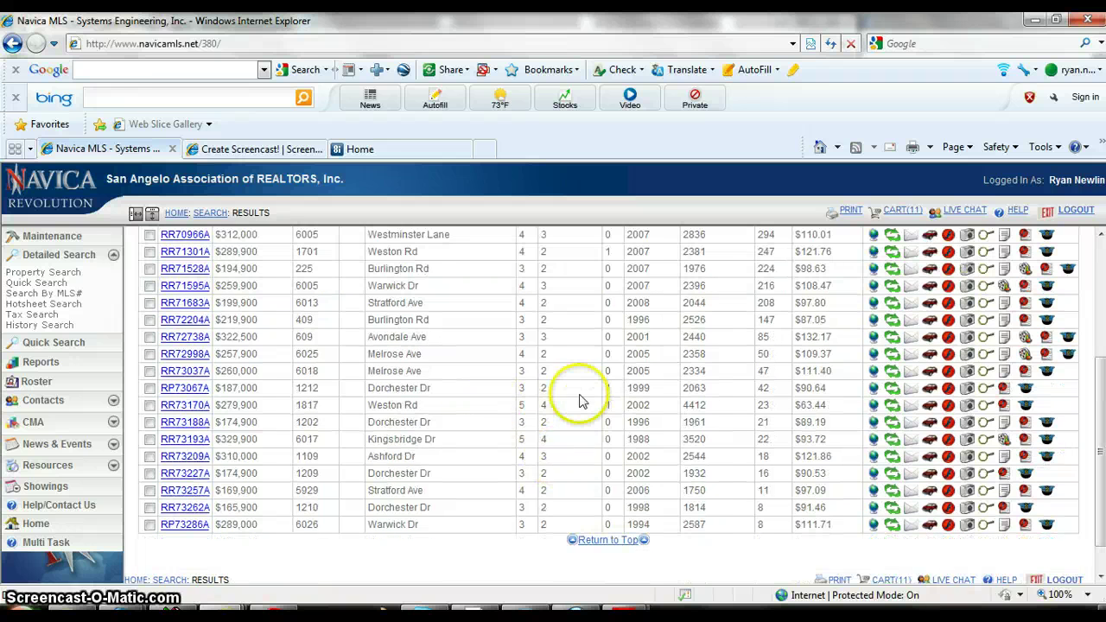
scroll(669, 398, up, 5)
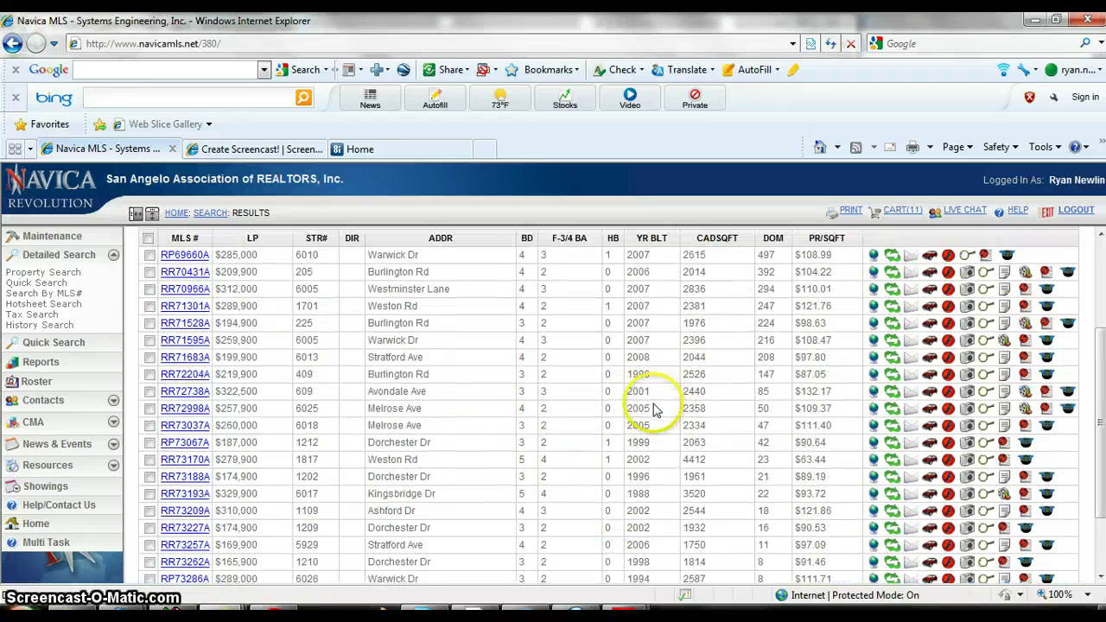
scroll(670, 424, up, 2)
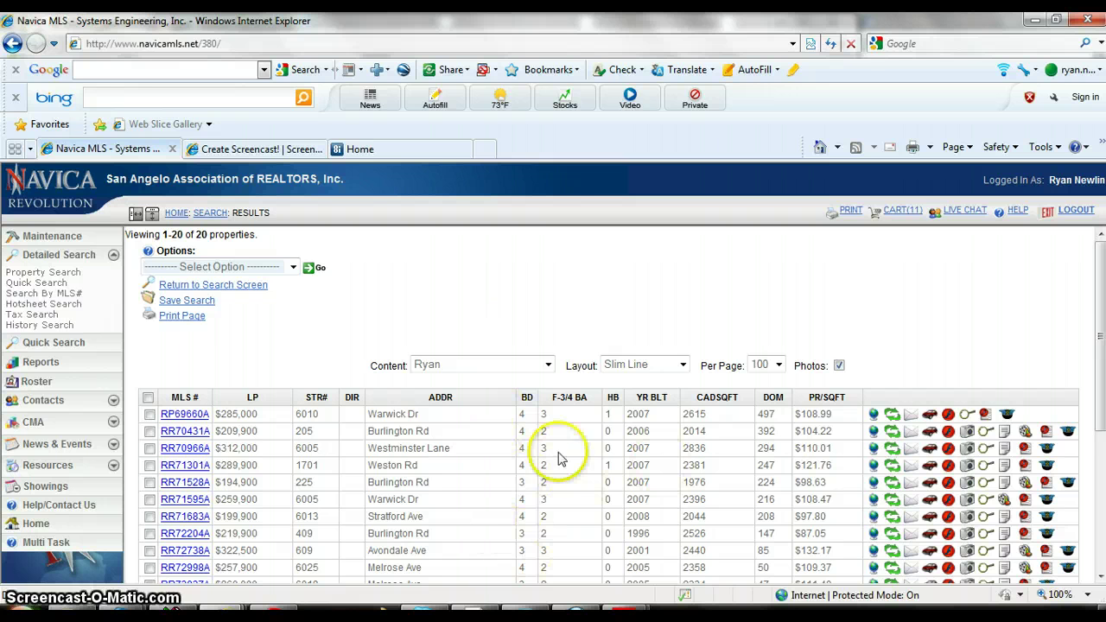
scroll(573, 315, down, 3)
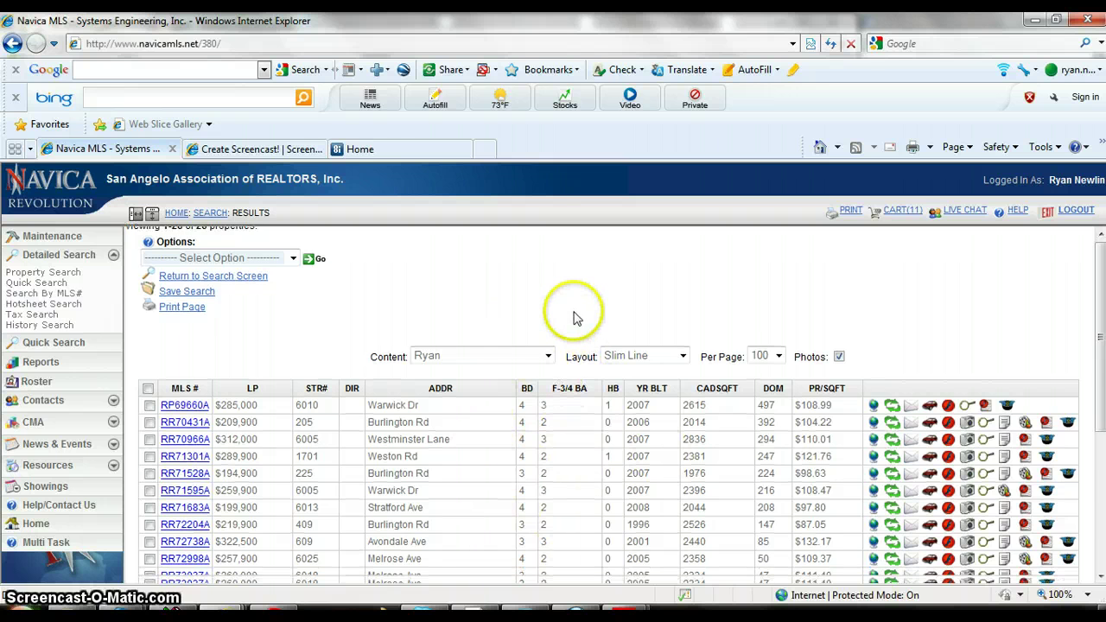
scroll(424, 338, up, 3)
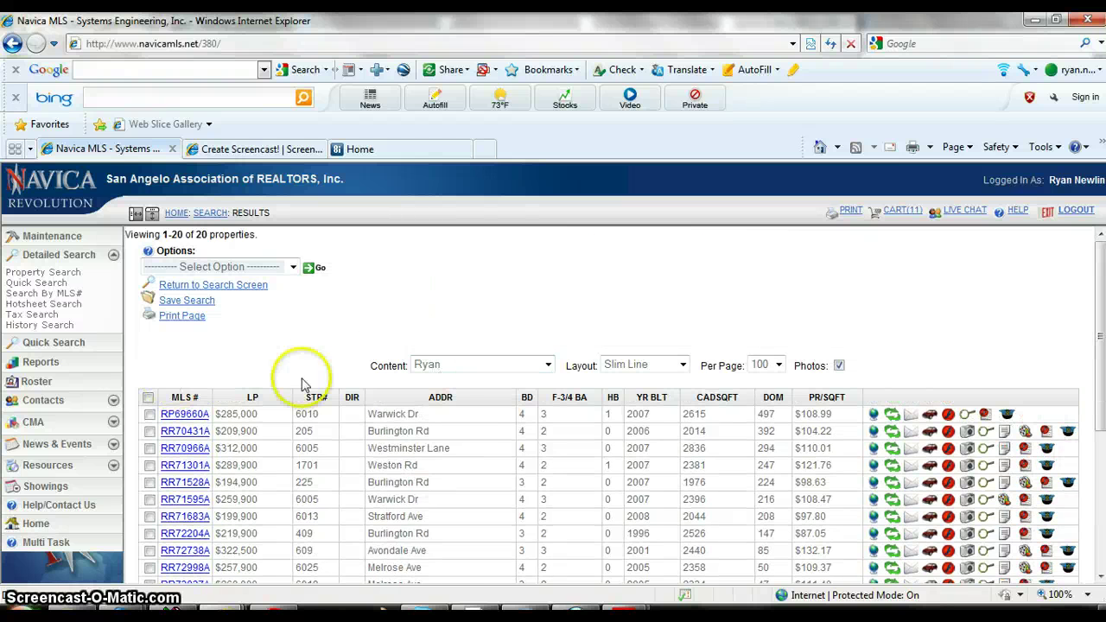
click(447, 366)
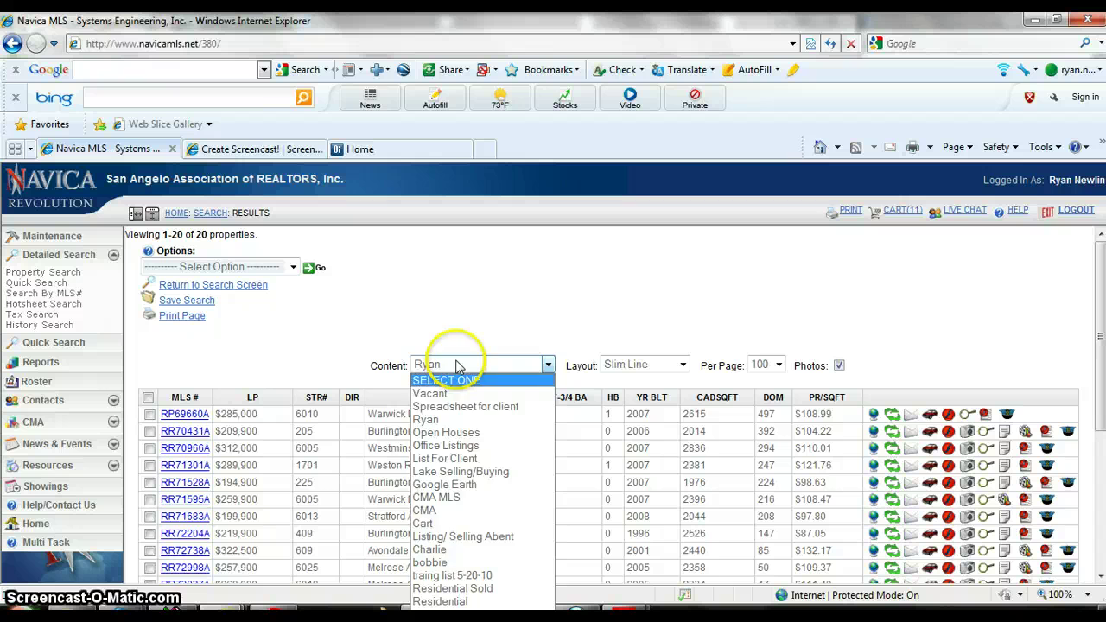
click(450, 364)
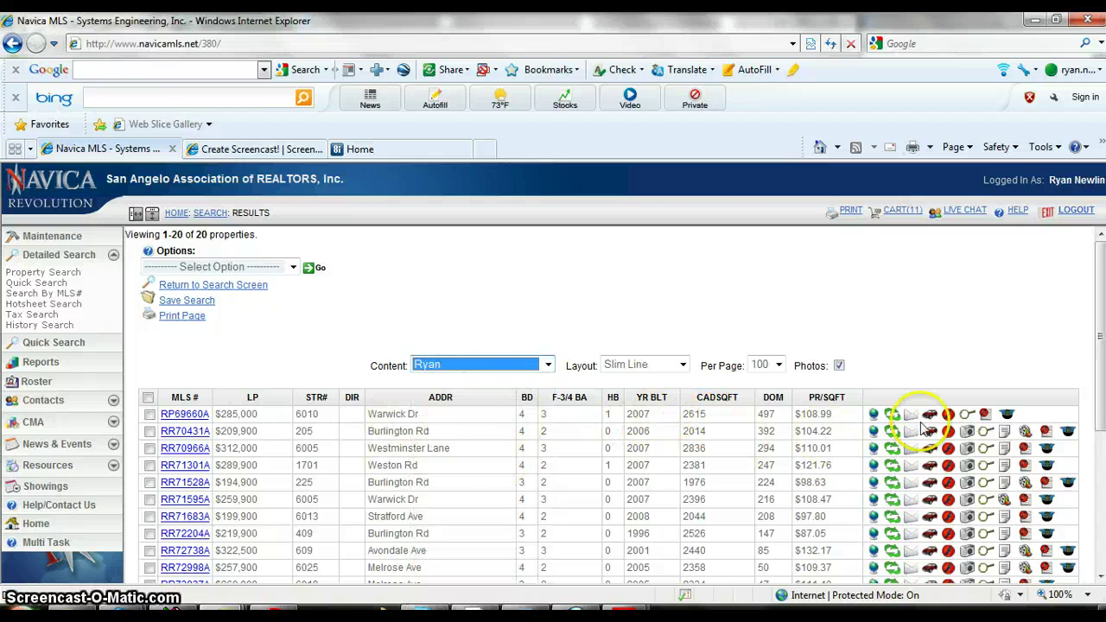